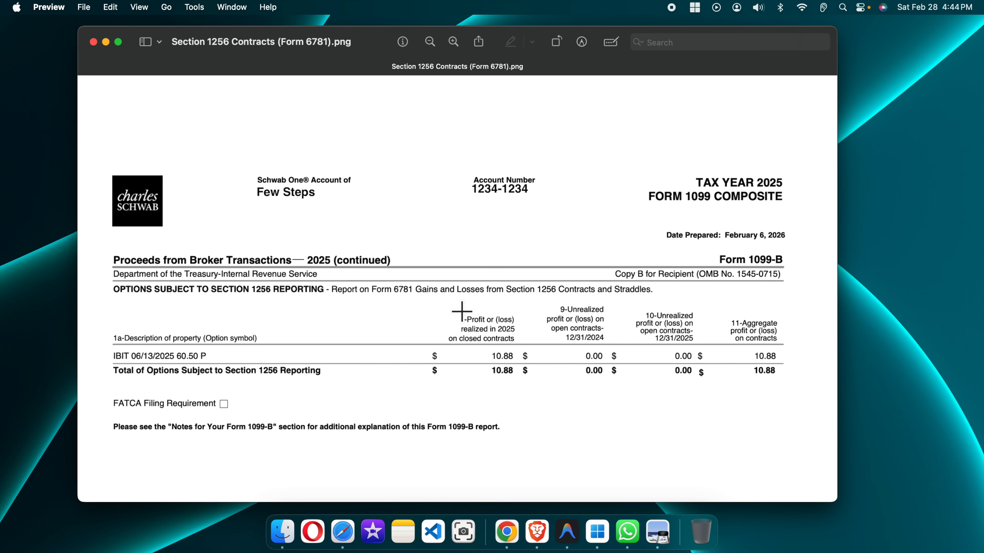
# Switch to the FreeTaxUSA return in Brave and open the Contracts and Straddles section under uncommon income.
pyautogui.hotkey('ctrl', 'Left')
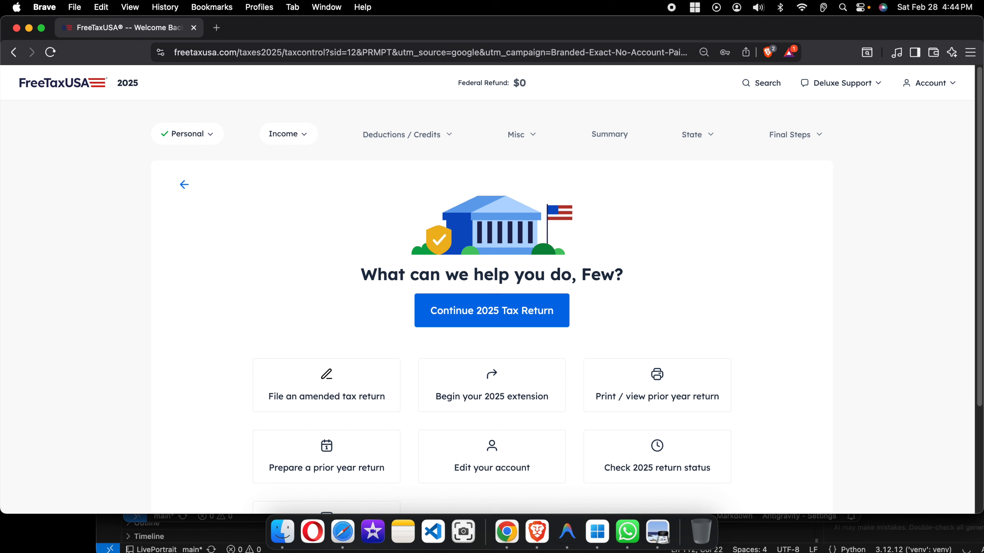
pyautogui.click(283, 133)
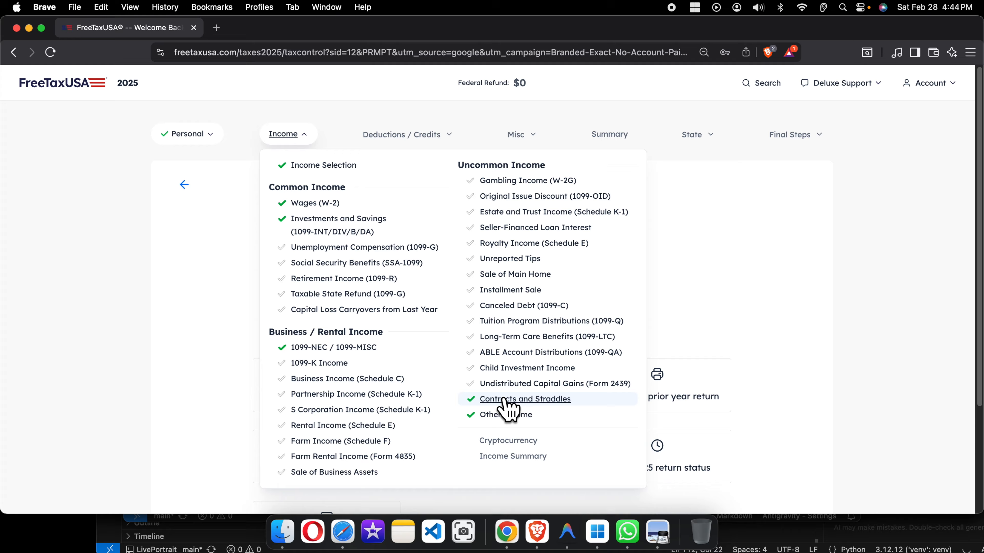
pyautogui.click(519, 403)
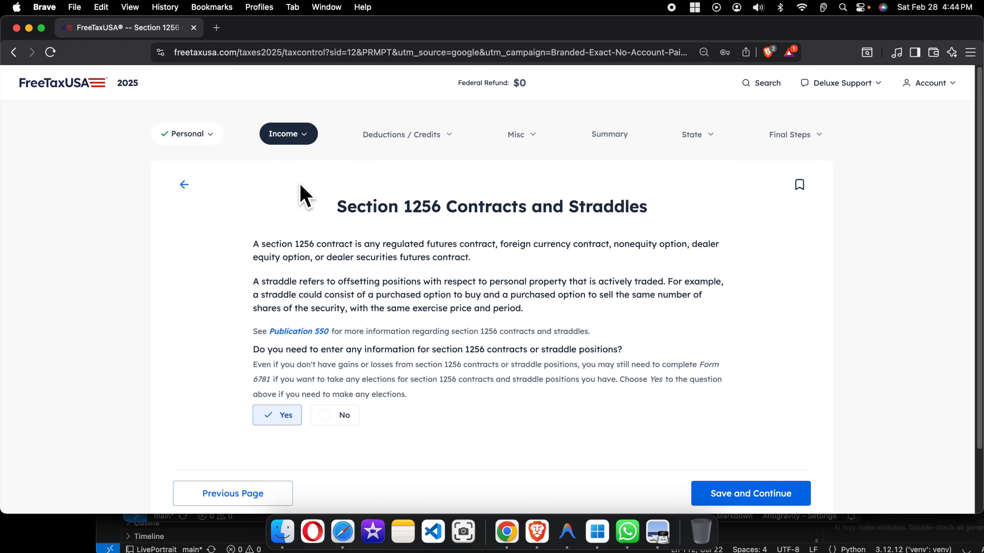
# Review the definitions of Section 1256 contracts and straddles and compare them with the Schwab Form 1099-B.
pyautogui.moveTo(342, 213); pyautogui.dragTo(639, 217)
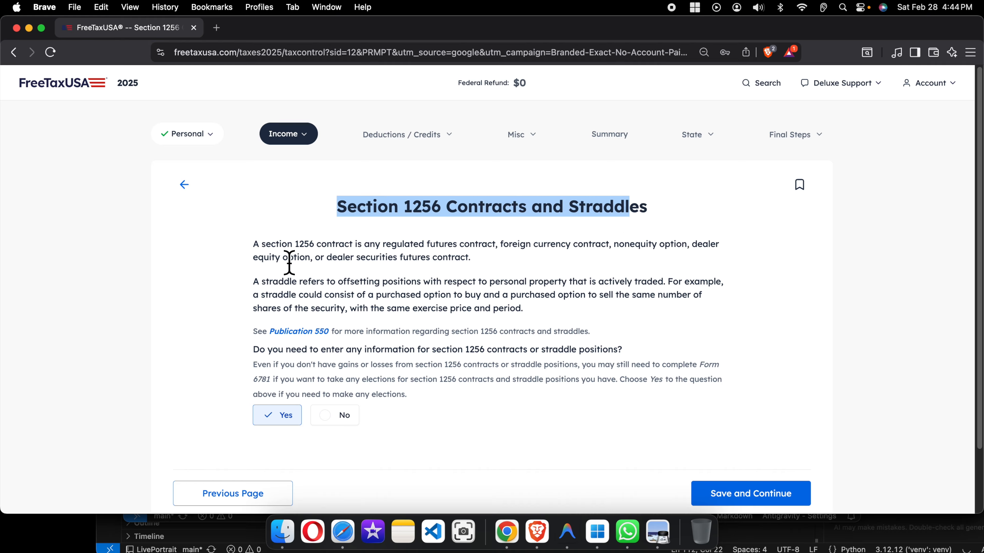
pyautogui.moveTo(317, 245); pyautogui.dragTo(250, 247)
pyautogui.click(414, 271)
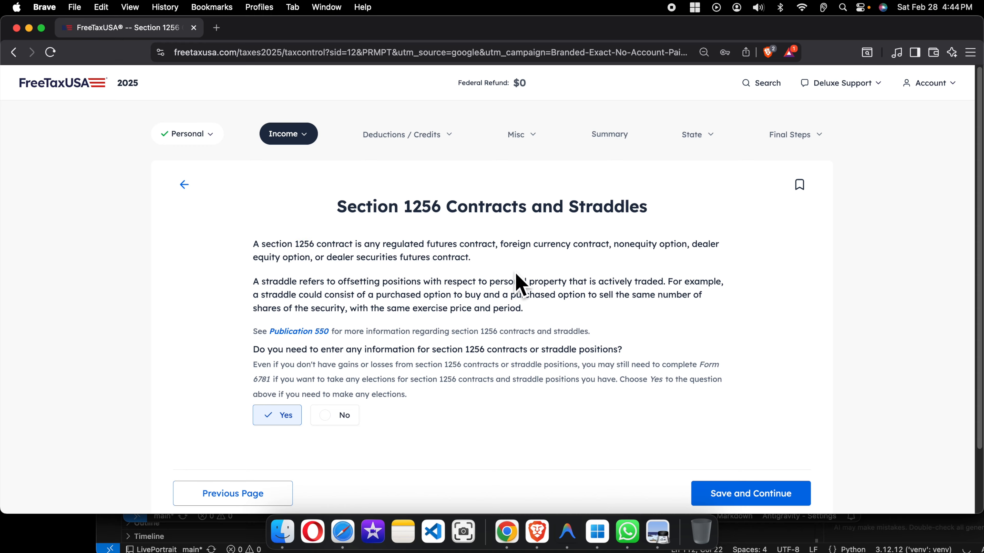
pyautogui.tripleClick(395, 248)
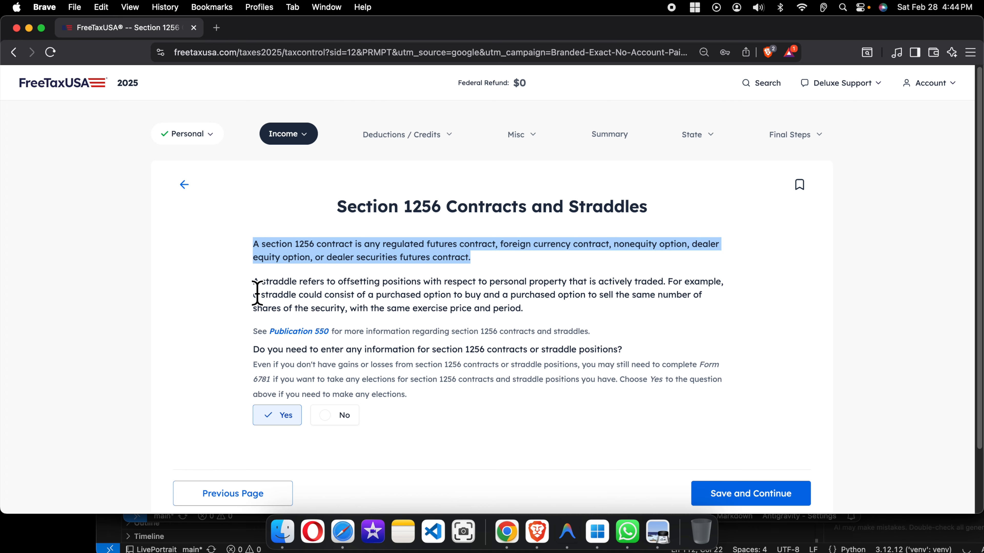
pyautogui.moveTo(256, 285); pyautogui.dragTo(303, 282)
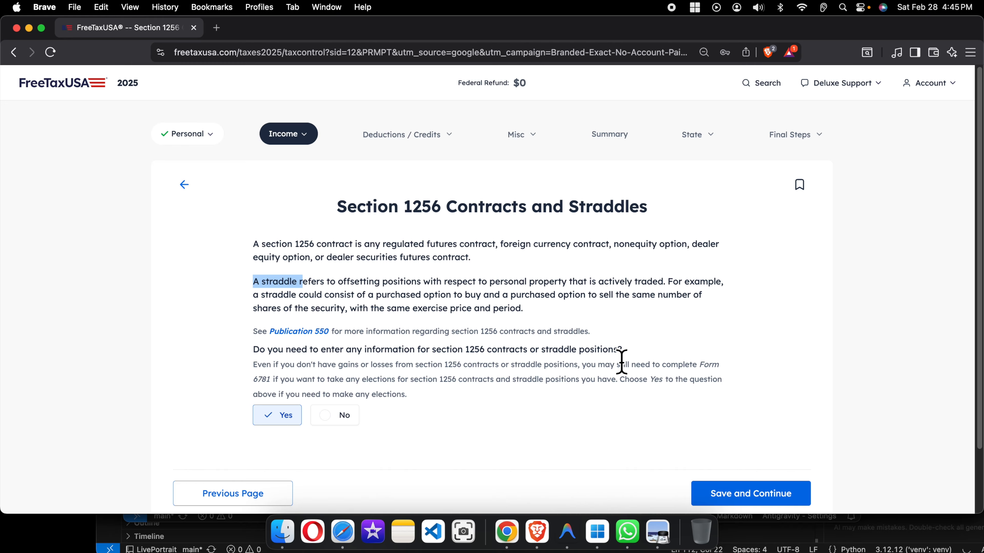
pyautogui.hotkey('ctrl', 'Right')
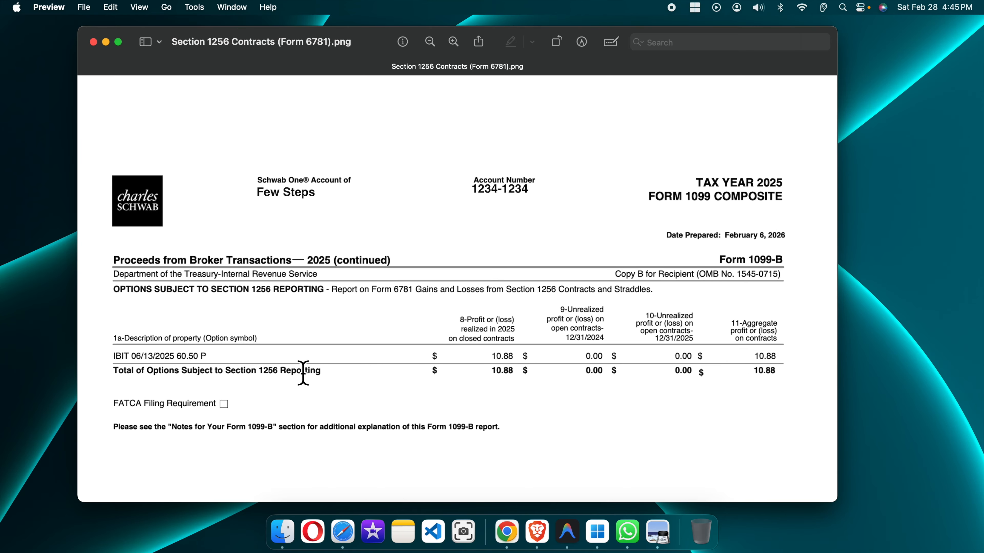
pyautogui.hotkey('ctrl', 'Left')
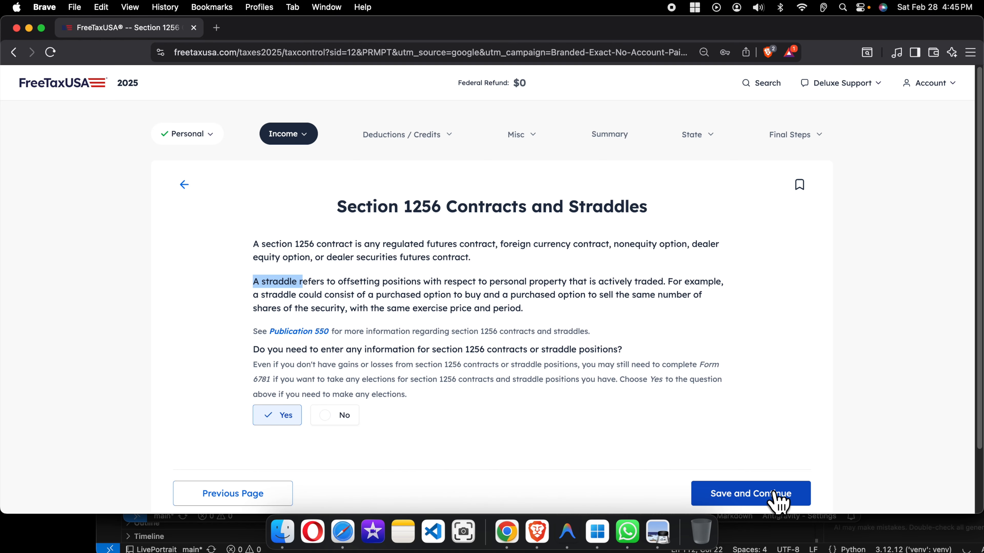
# Keep Yes for entering Section 1256 information, proceed without selecting any elections, and add a Section 1256 contract.
pyautogui.click(778, 500)
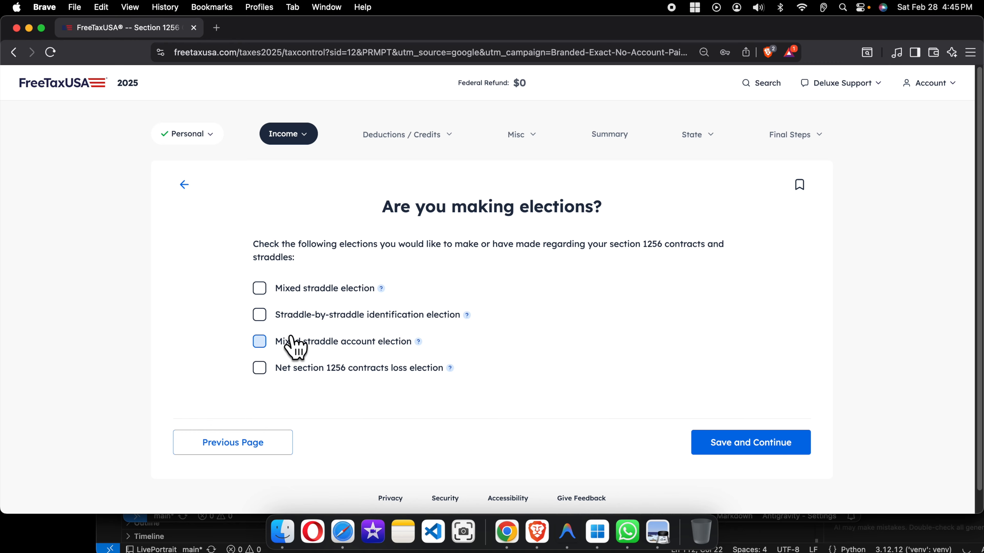
pyautogui.scroll(-1, 298, 344)
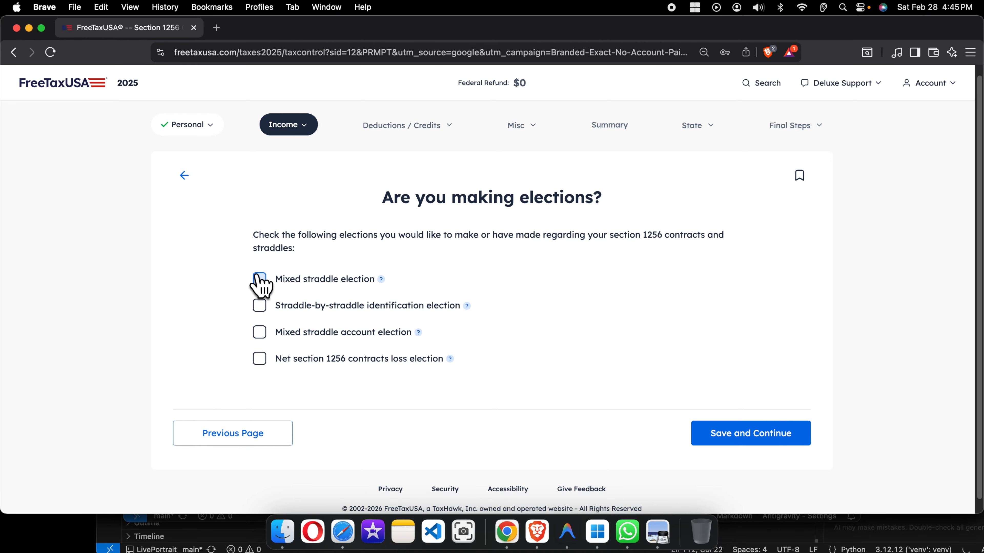
pyautogui.click(758, 431)
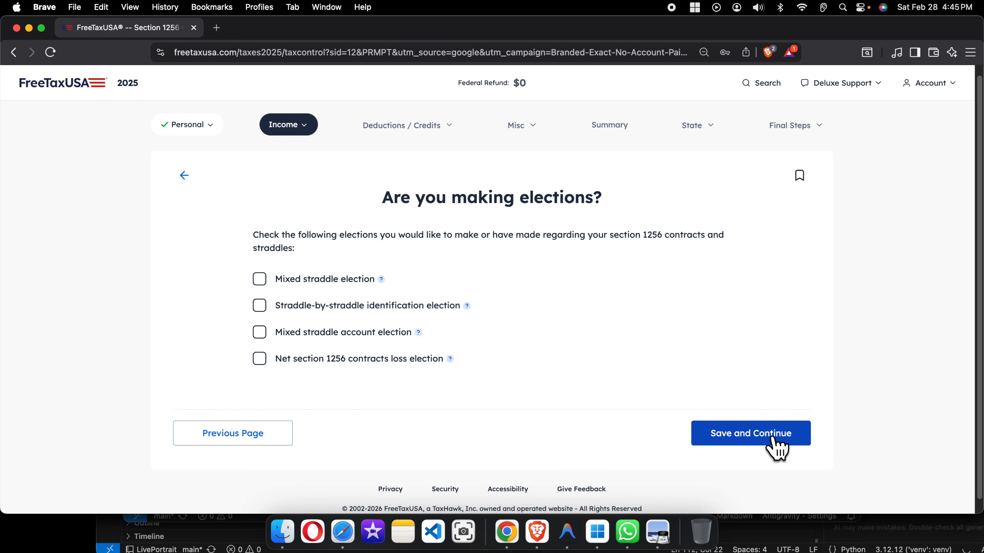
pyautogui.click(759, 434)
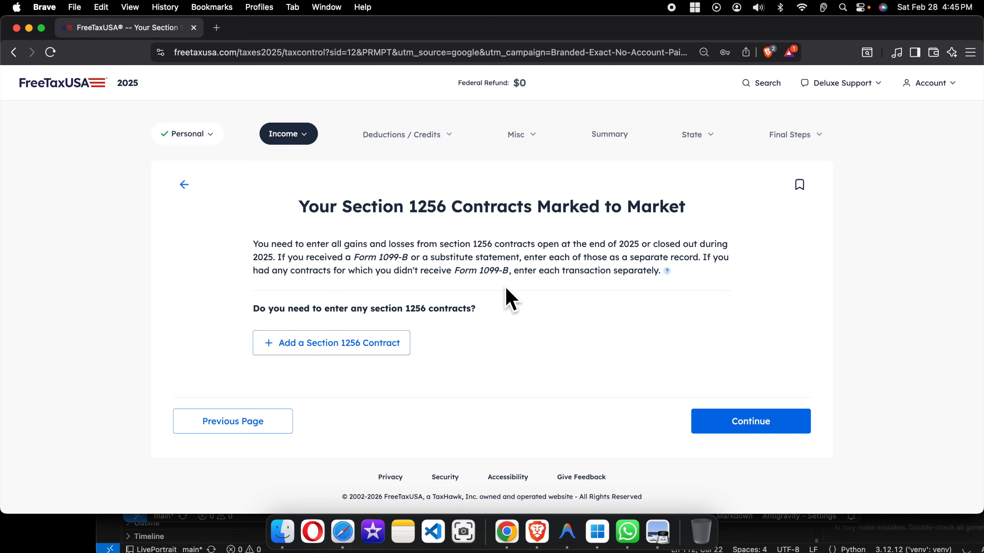
pyautogui.moveTo(305, 211); pyautogui.dragTo(689, 209)
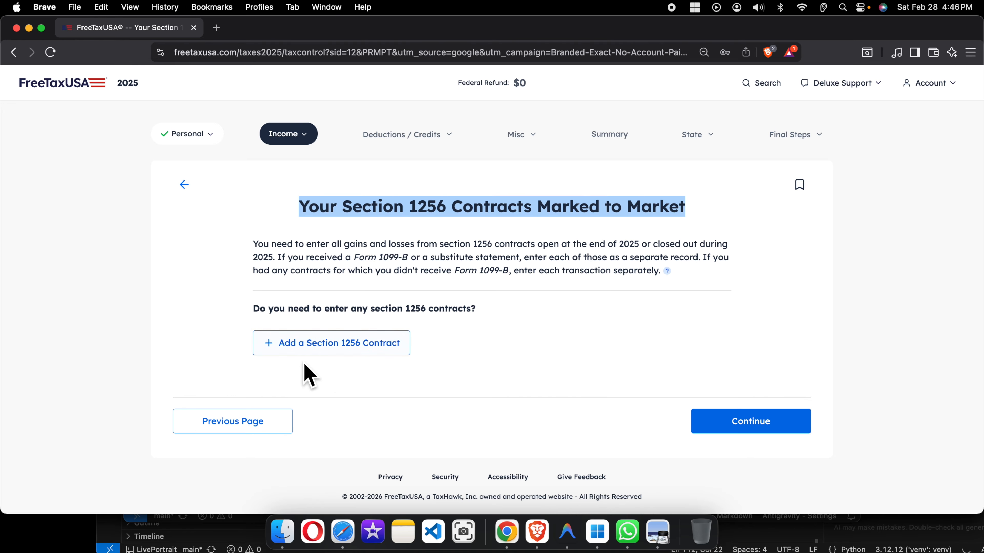
pyautogui.click(309, 344)
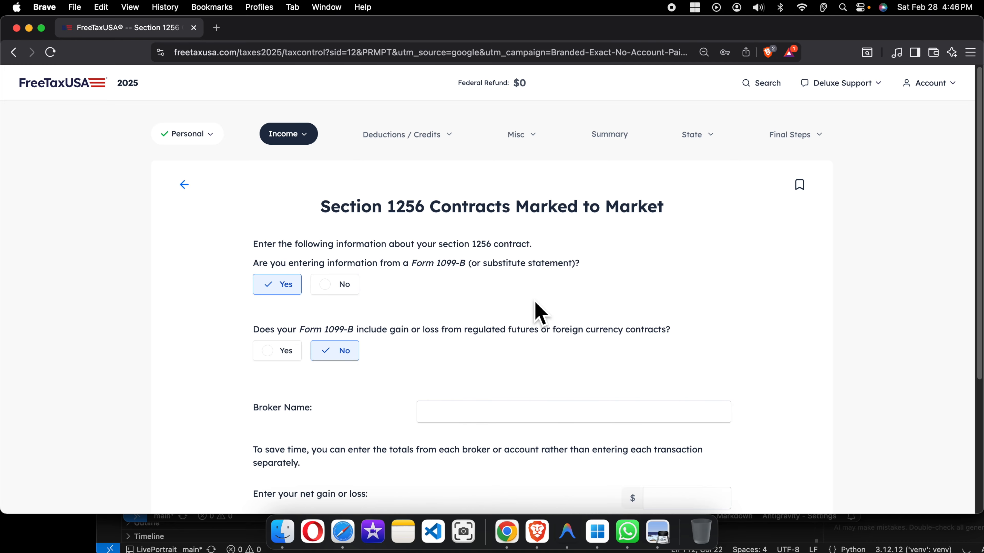
# Check the form type on the broker statement and answer Yes to entering information from a Form 1099-B.
pyautogui.scroll(-5, 535, 303)
pyautogui.scroll(5, 535, 306)
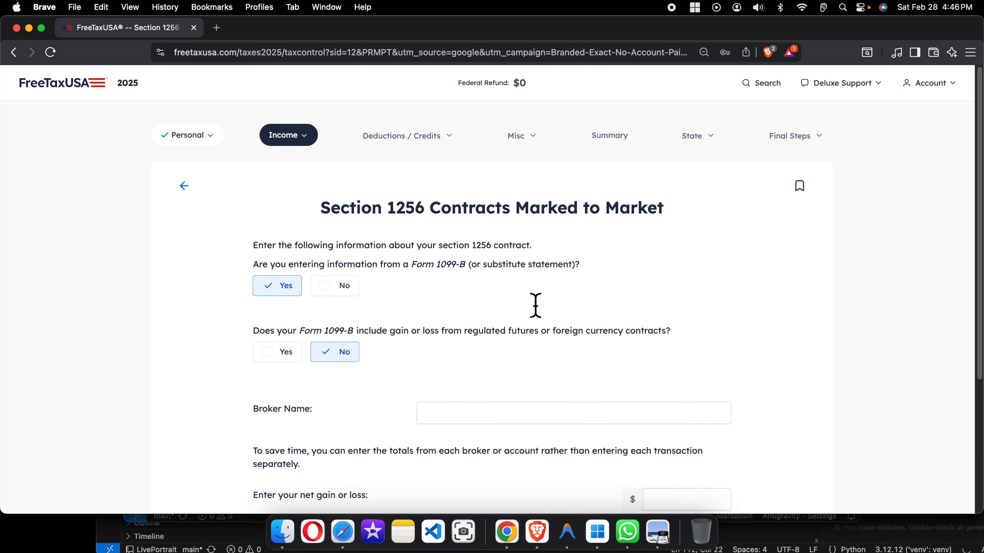
pyautogui.scroll(-1, 329, 310)
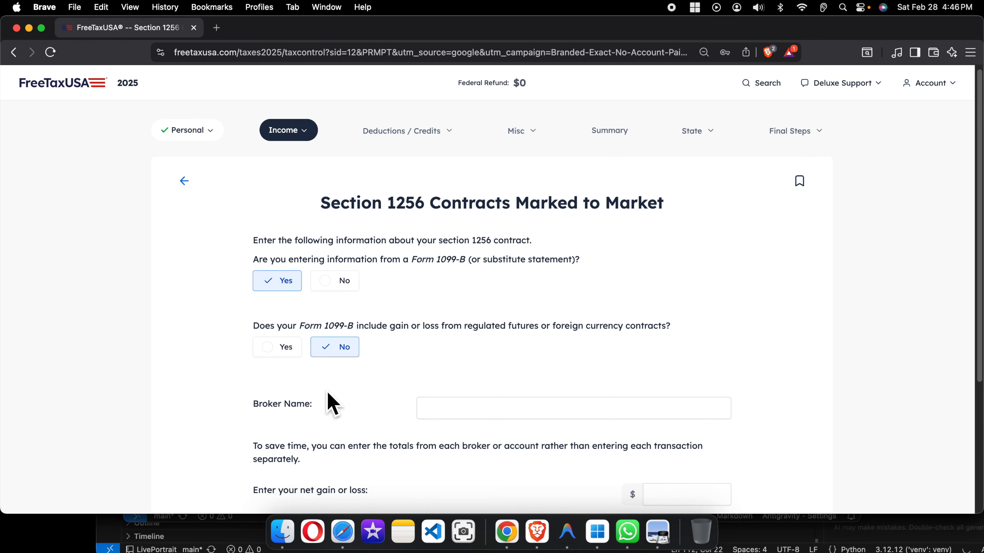
pyautogui.scroll(-5, 329, 402)
pyautogui.scroll(5, 329, 398)
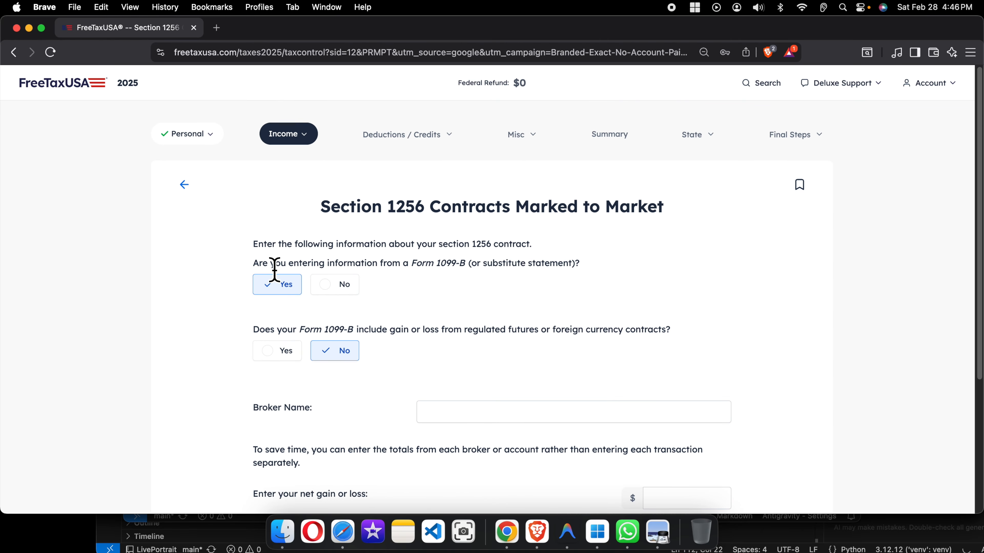
pyautogui.moveTo(254, 247); pyautogui.dragTo(543, 258)
pyautogui.scroll(-1, 388, 271)
pyautogui.moveTo(318, 268); pyautogui.dragTo(419, 273)
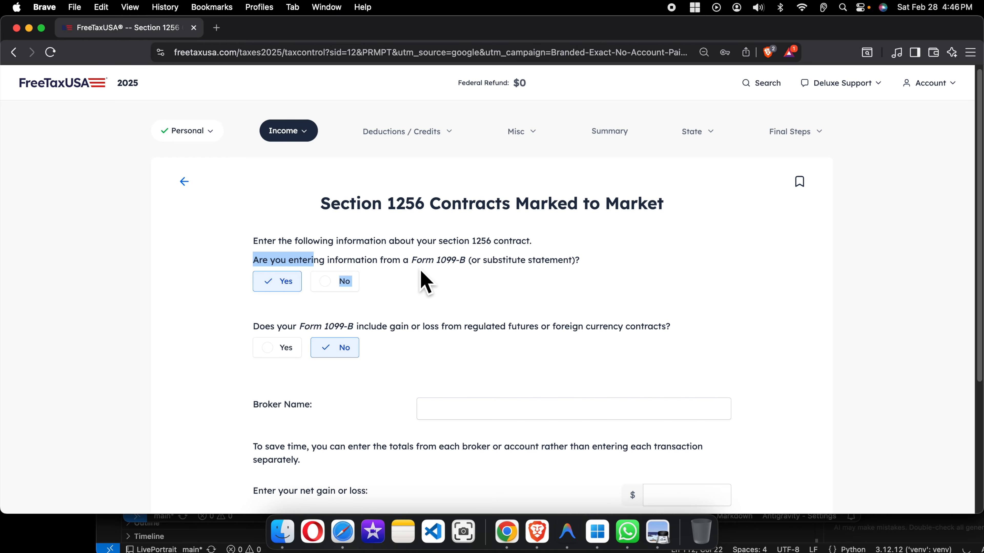
pyautogui.moveTo(417, 266); pyautogui.dragTo(467, 273)
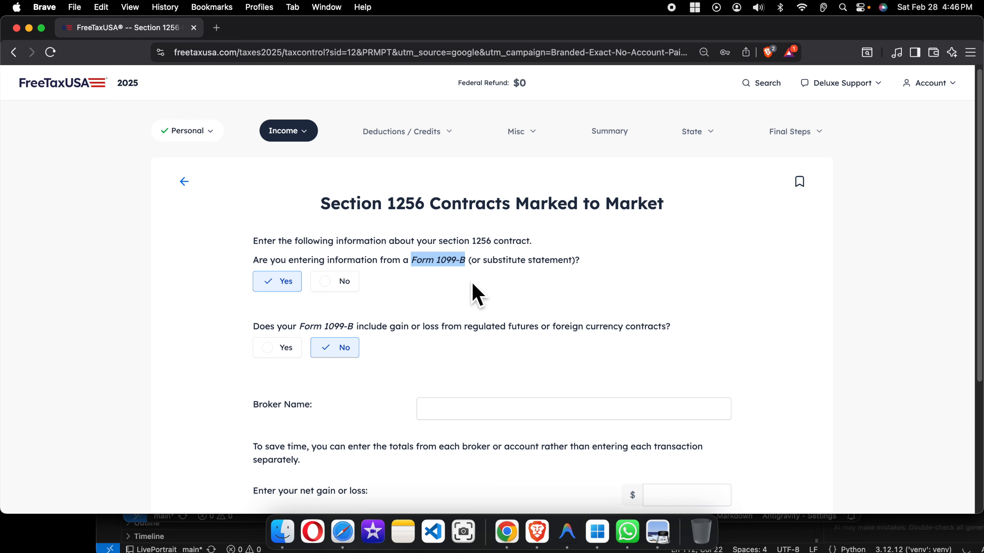
pyautogui.hotkey('ctrl', 'Right')
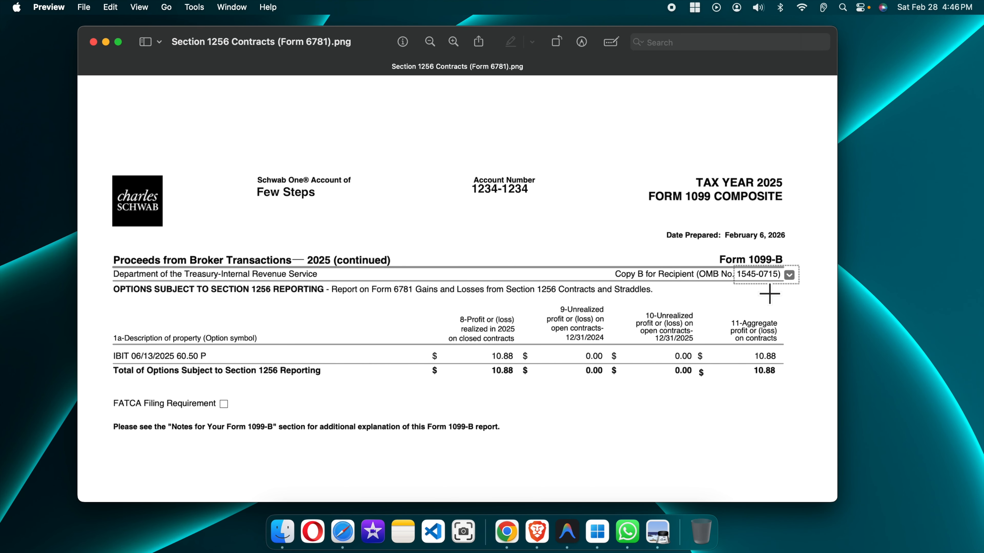
pyautogui.hotkey('ctrl', 'Left')
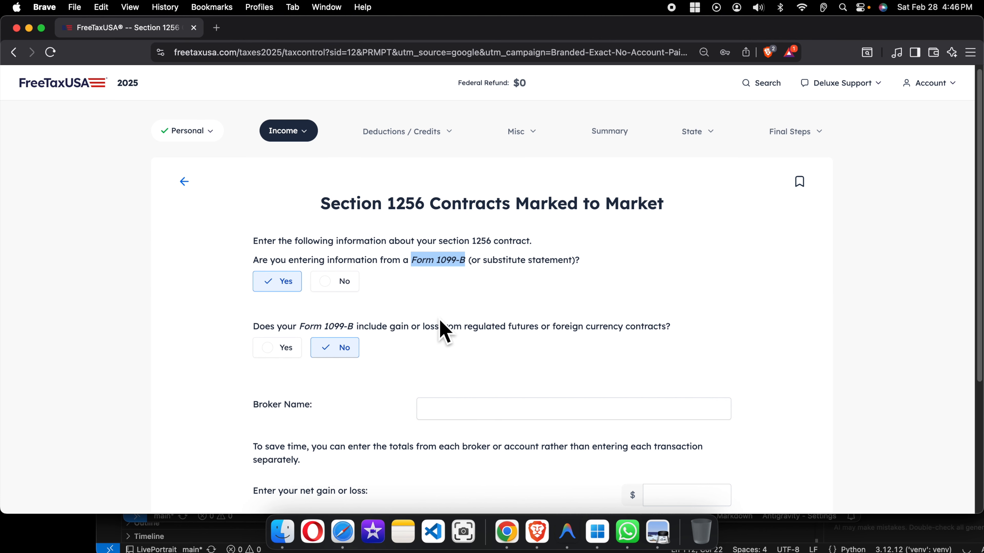
pyautogui.click(276, 285)
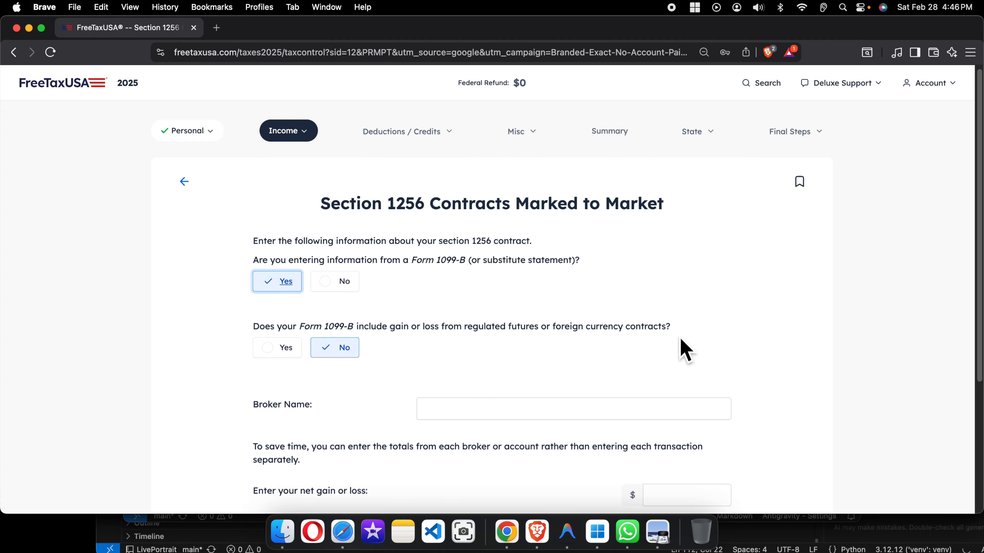
# Answer Yes to whether the Form 1099-B includes gain or loss from regulated futures or foreign currency contracts.
pyautogui.hotkey('ctrl', 'Right')
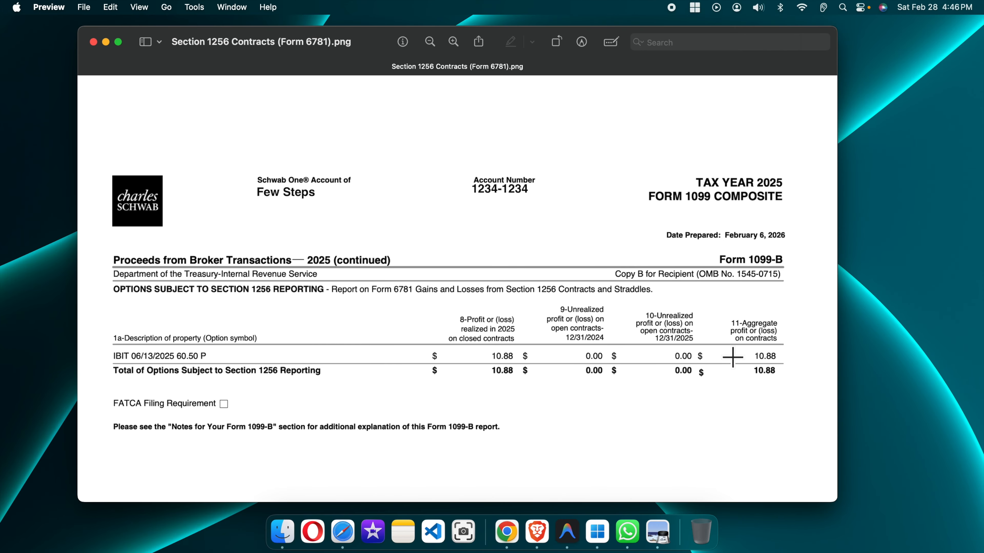
pyautogui.hotkey('ctrl', 'Left')
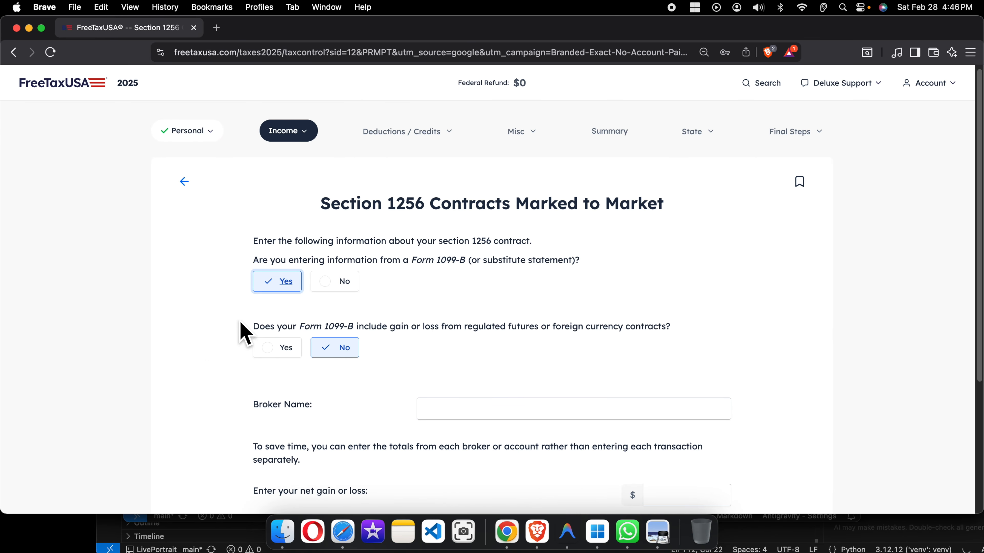
pyautogui.click(267, 349)
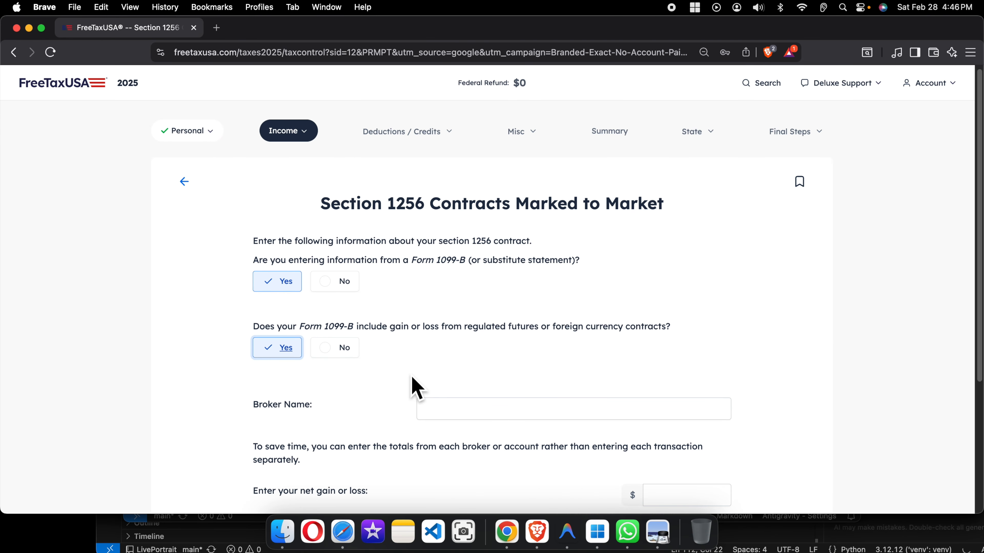
# Look up the broker on the 1099-B statement and enter Charles Schwab as the broker name.
pyautogui.scroll(-1, 411, 387)
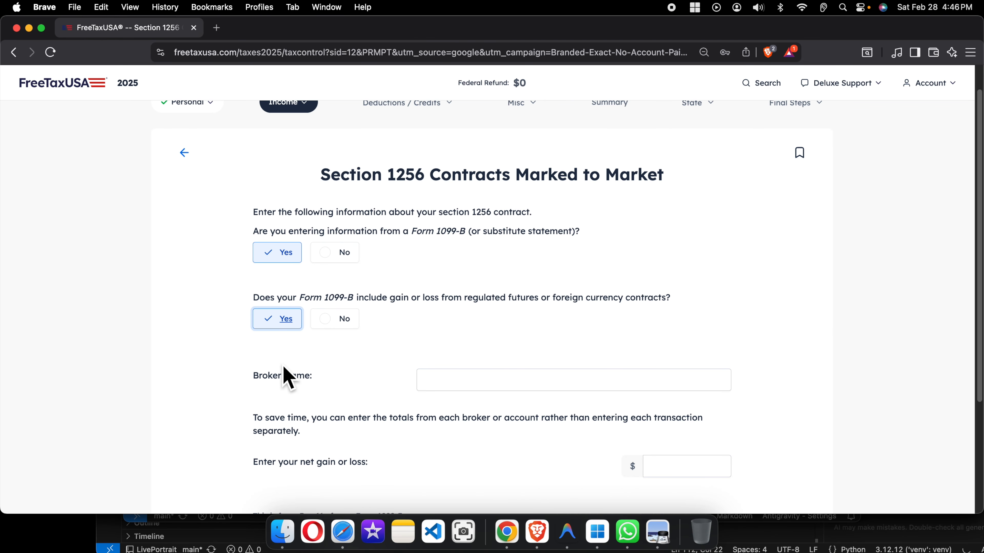
pyautogui.hotkey('ctrl', 'Right')
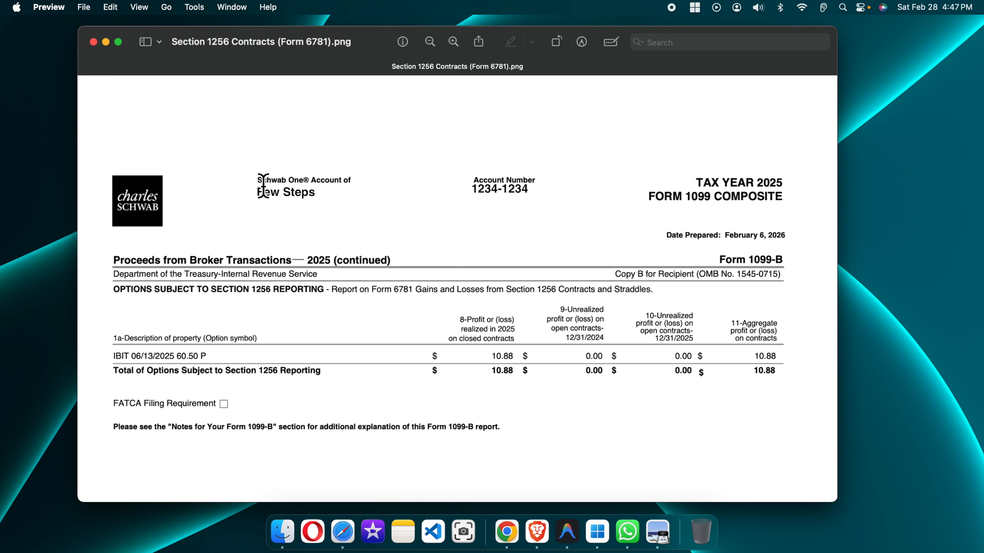
pyautogui.doubleClick(263, 182)
pyautogui.hotkey('ctrl', 'Left')
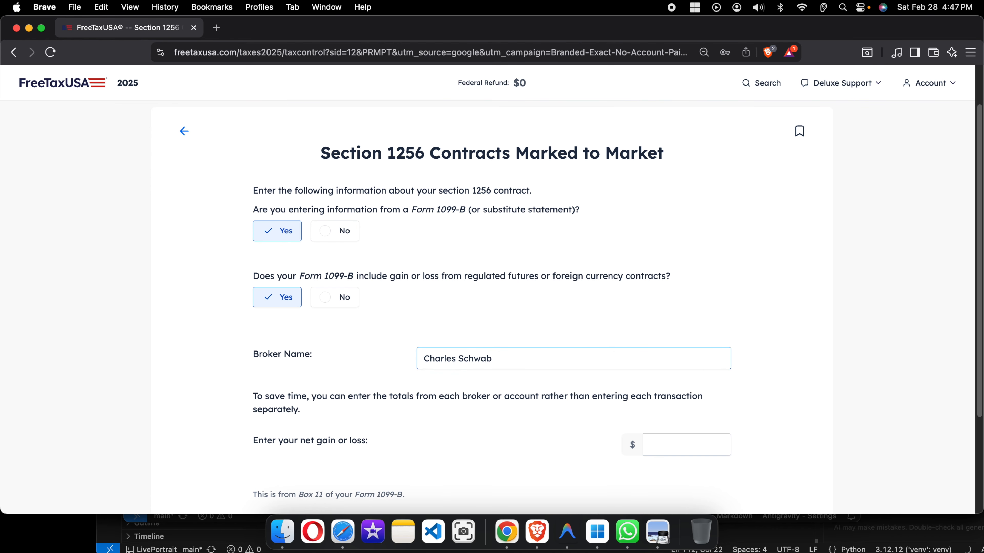
# Copy the Box 11 total of 10.88 from the 1099-B into the net gain or loss amount and round it to 11.
pyautogui.scroll(-2, 438, 378)
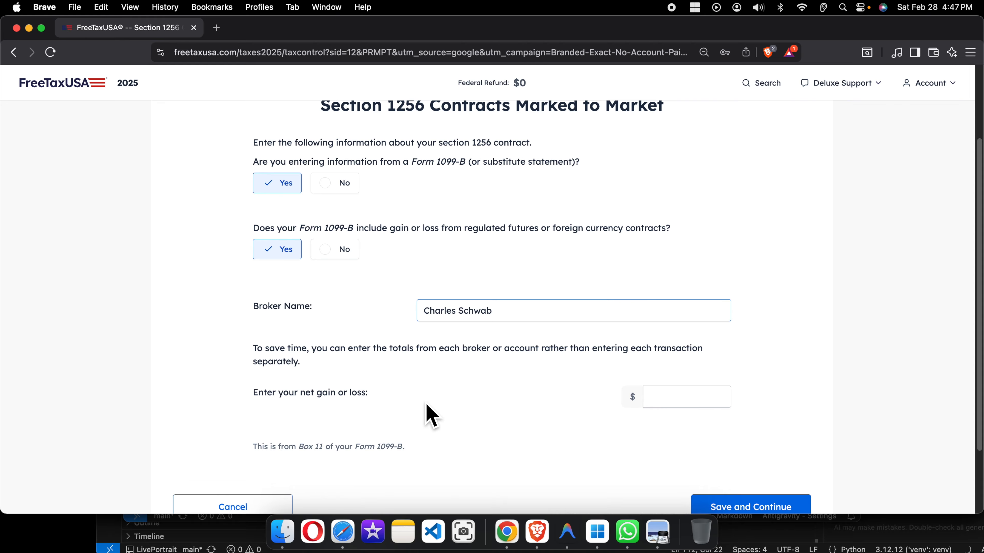
pyautogui.hotkey('ctrl', 'Right')
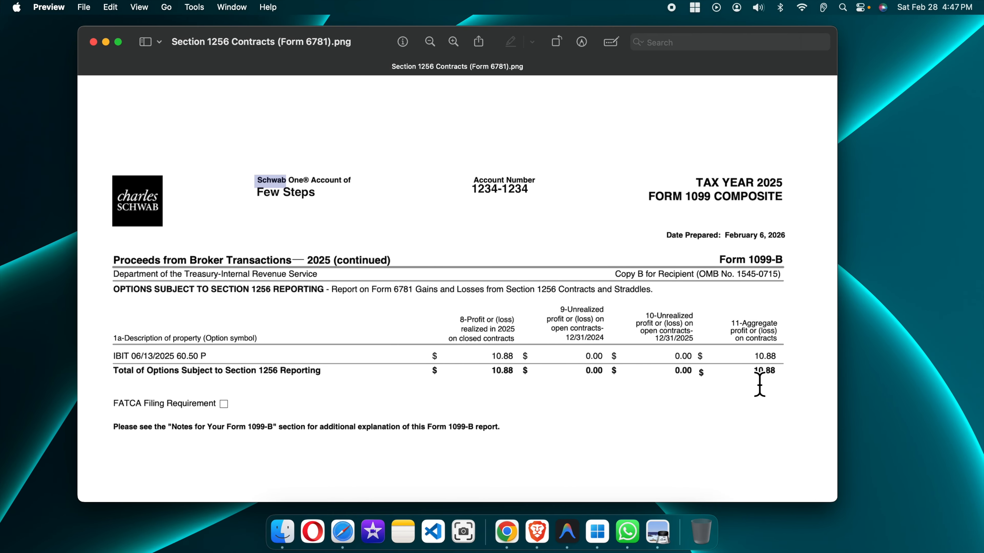
pyautogui.doubleClick(761, 371)
pyautogui.press('super+c')
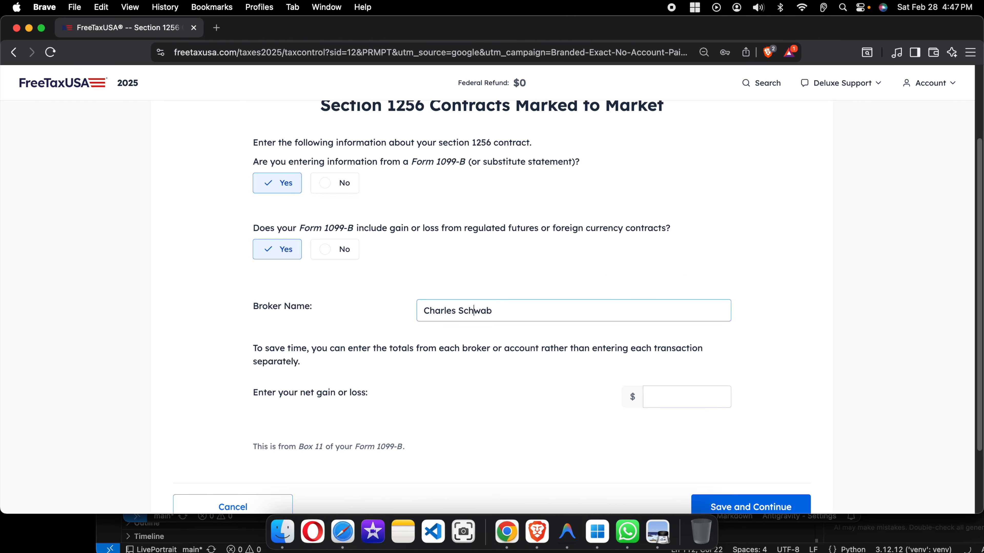
pyautogui.click(611, 397)
pyautogui.press('super+v')
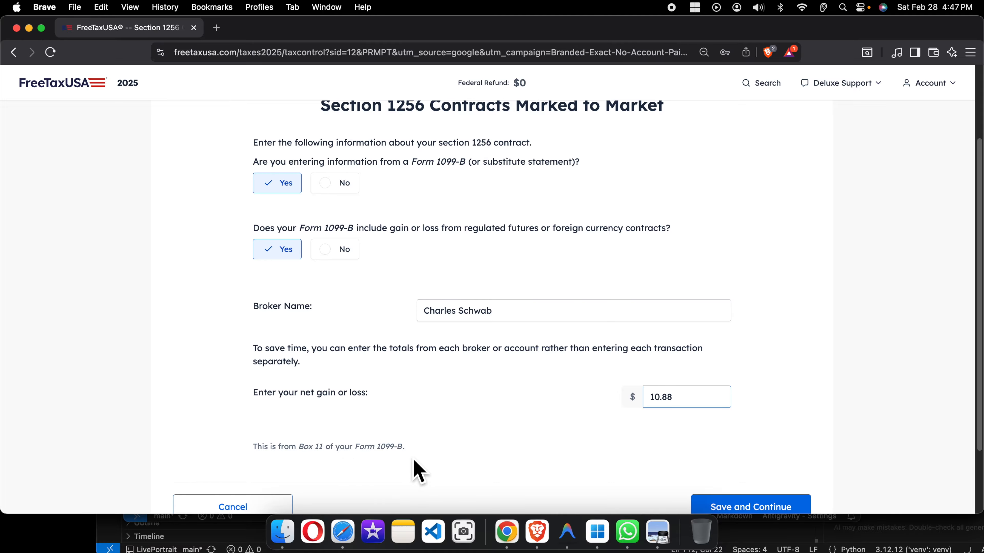
pyautogui.hotkey('ctrl', 'Right')
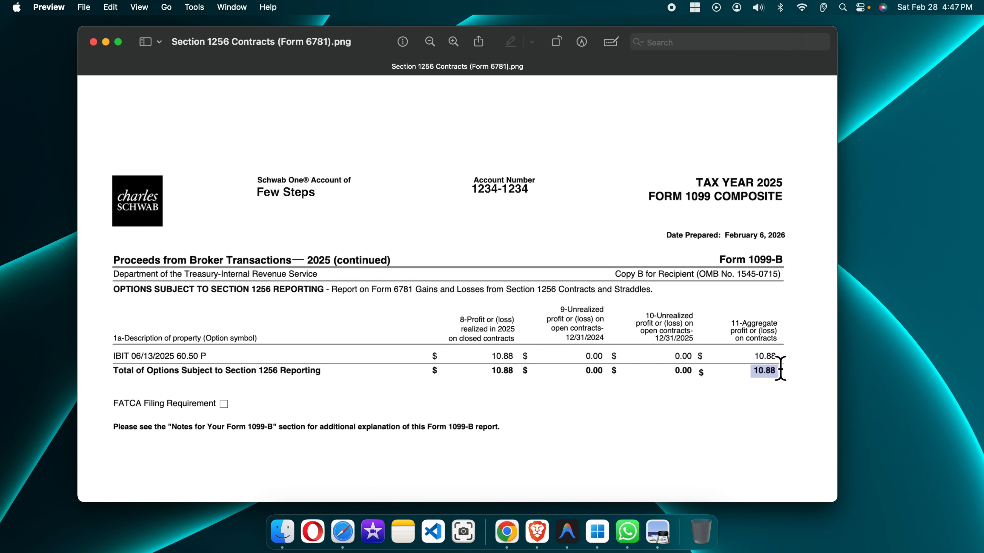
pyautogui.hotkey('ctrl', 'Left')
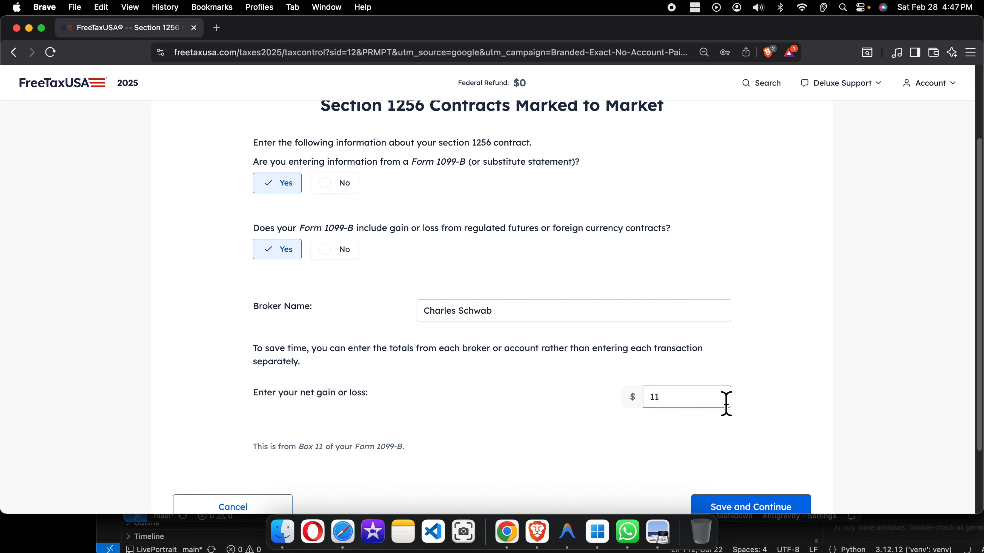
# Check the net gain amount against the Box 11 total on the broker statement and save the Section 1256 contract entry.
pyautogui.hotkey('ctrl', 'Right')
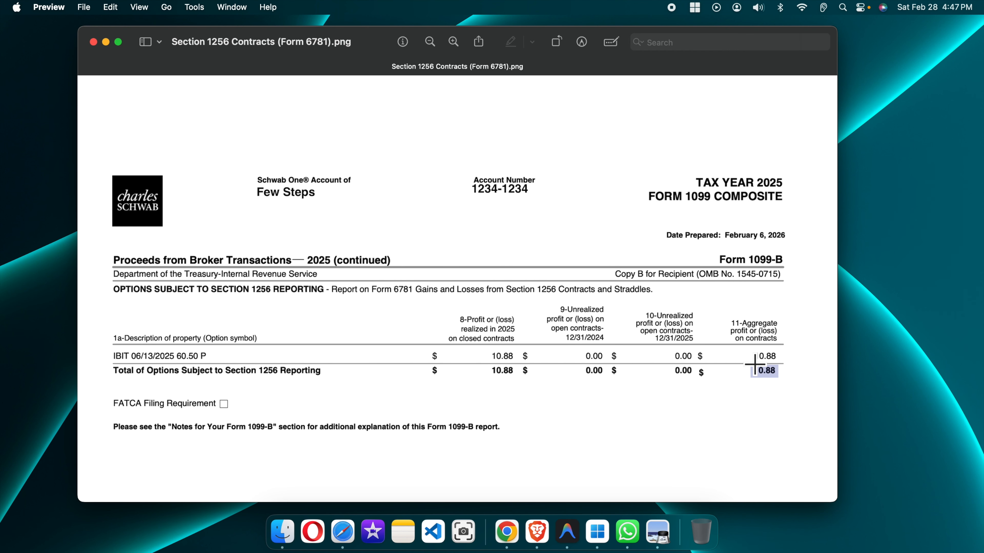
pyautogui.hotkey('ctrl', 'Left')
pyautogui.scroll(2, 509, 165)
pyautogui.scroll(-4, 549, 171)
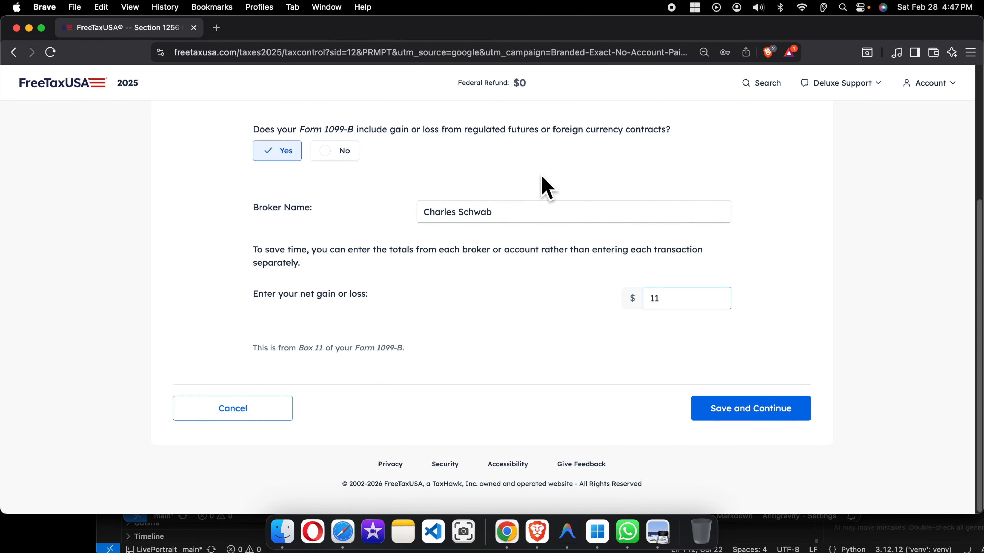
pyautogui.scroll(1, 554, 209)
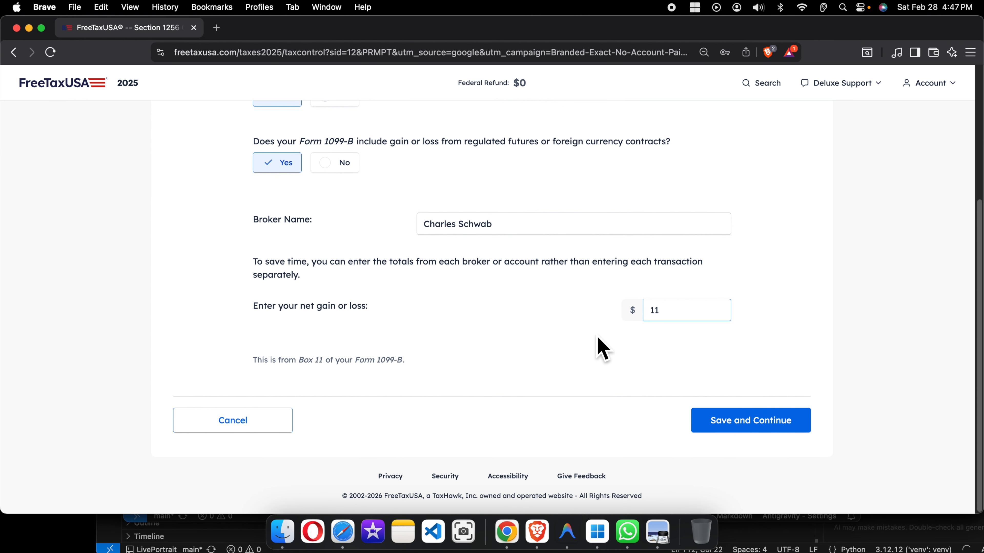
pyautogui.click(739, 431)
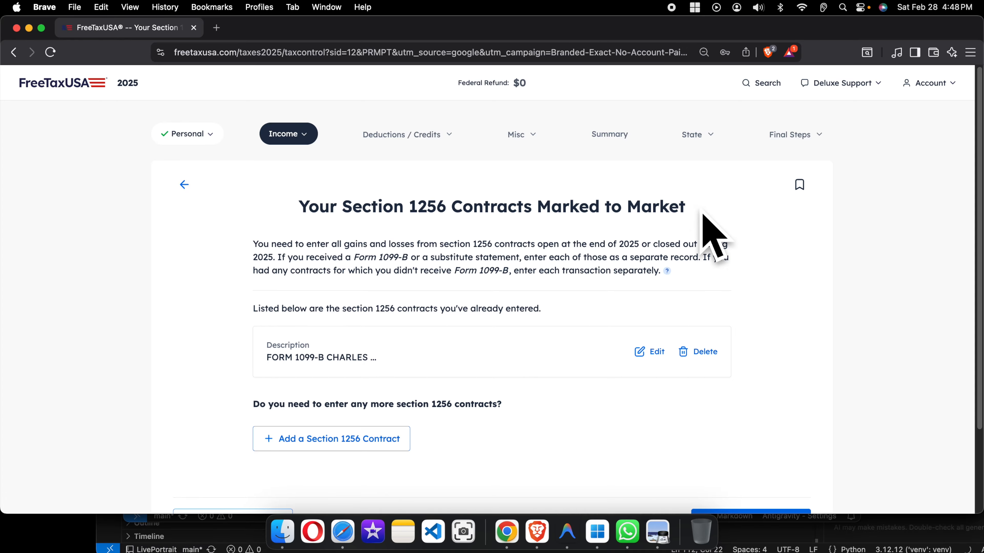
# Reopen the saved Charles Schwab Form 1099-B entry, review its answers and amount, and cancel out without changes.
pyautogui.moveTo(267, 359); pyautogui.dragTo(377, 371)
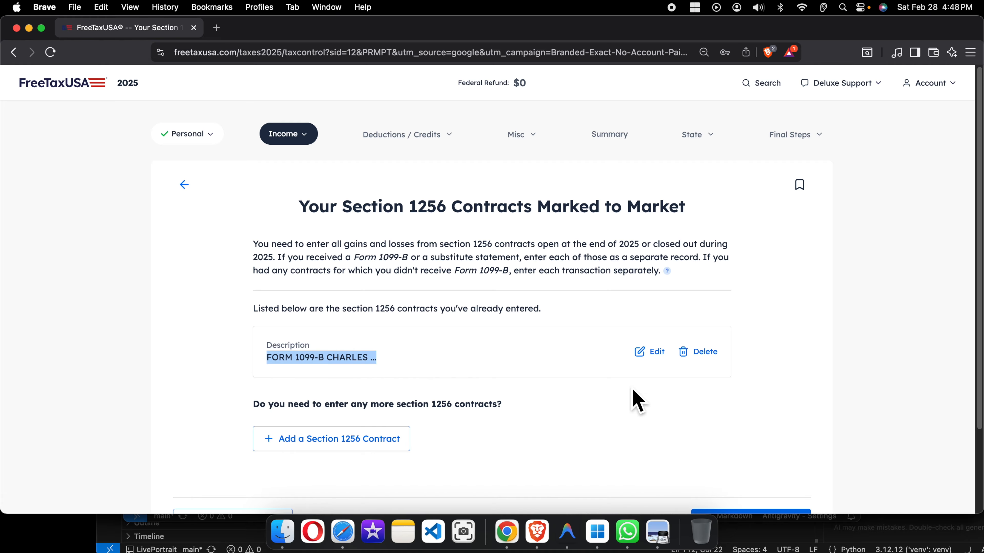
pyautogui.click(650, 353)
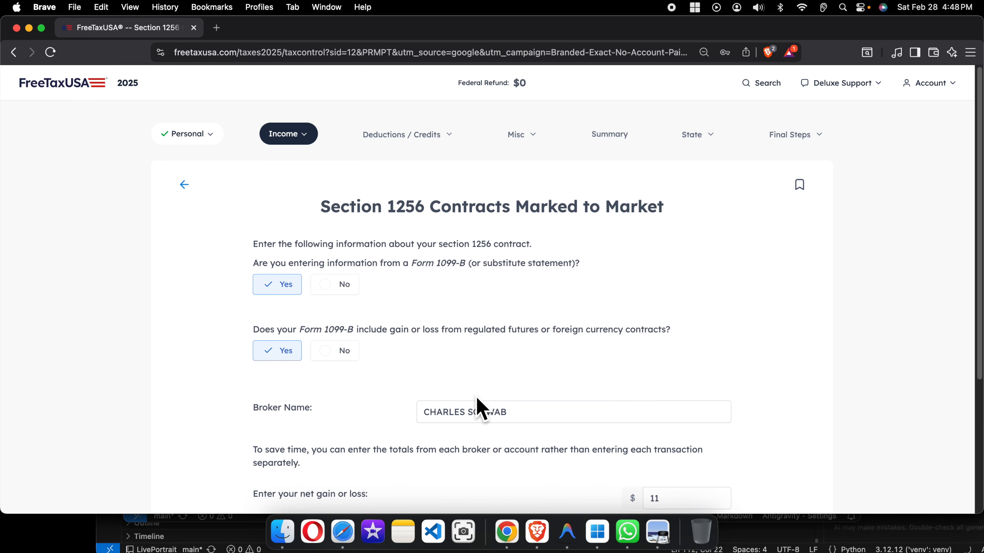
pyautogui.scroll(-5, 476, 408)
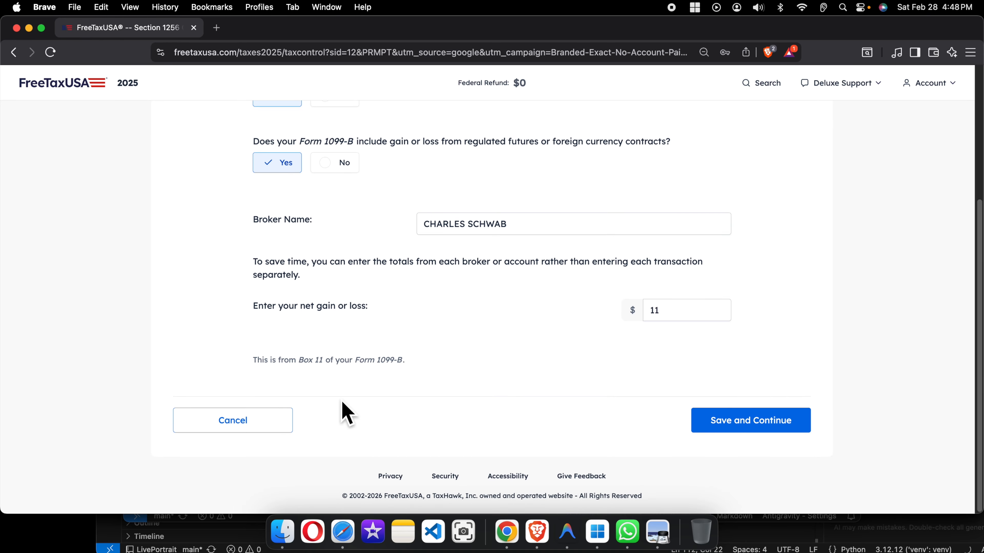
pyautogui.scroll(5, 345, 409)
pyautogui.scroll(-5, 341, 407)
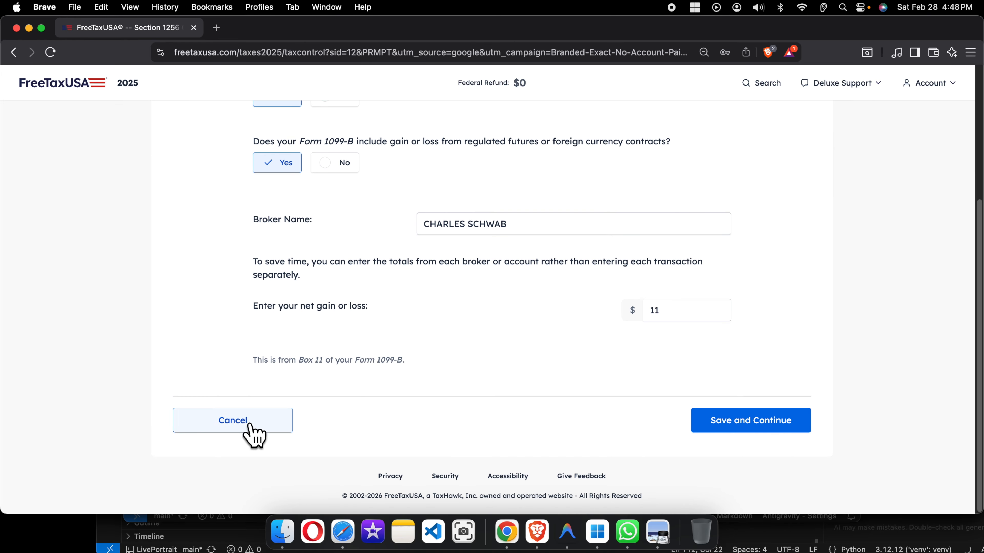
pyautogui.click(238, 430)
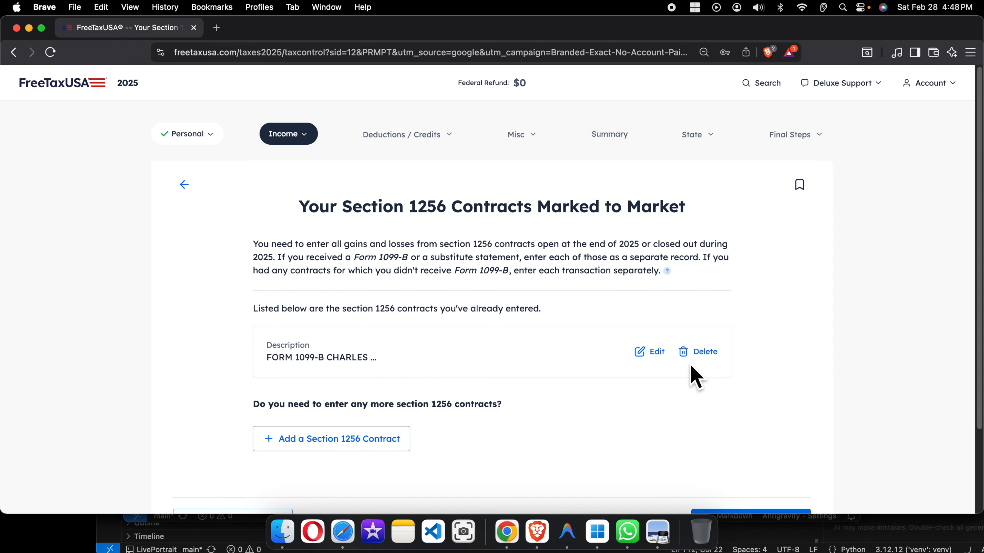
# Finish the Section 1256 contract list and save the Form 1099-B adjustments with every field left blank.
pyautogui.scroll(-3, 581, 391)
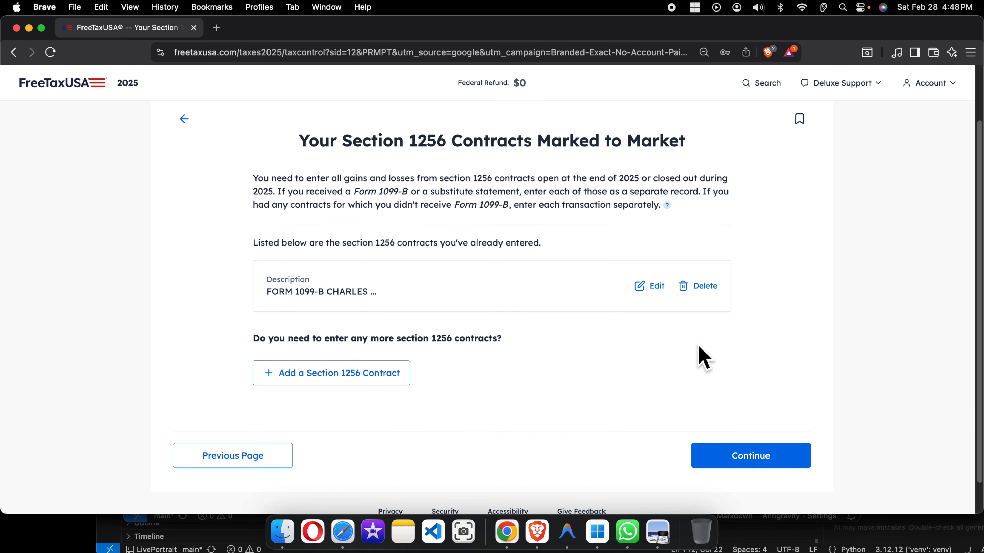
pyautogui.click(758, 424)
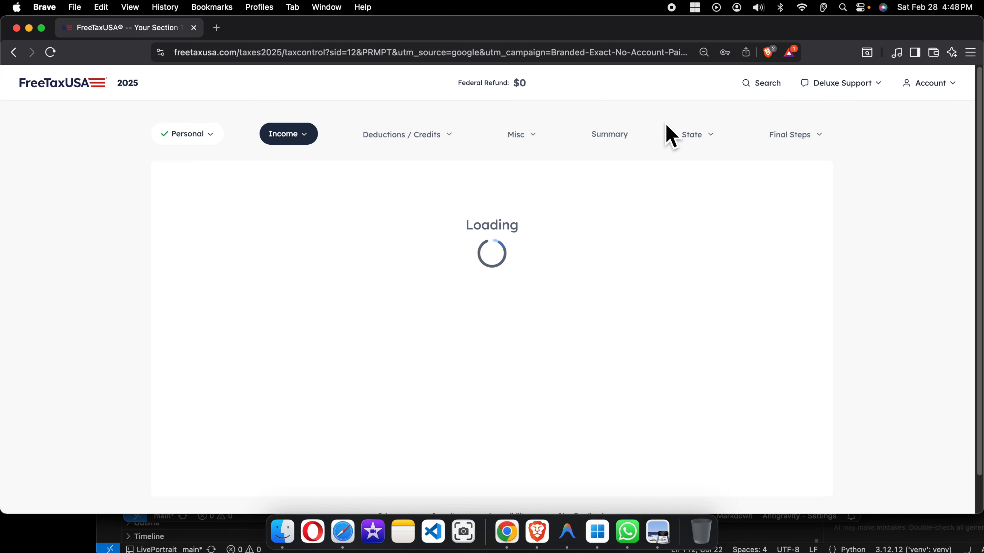
pyautogui.scroll(-2, 614, 233)
pyautogui.scroll(2, 611, 237)
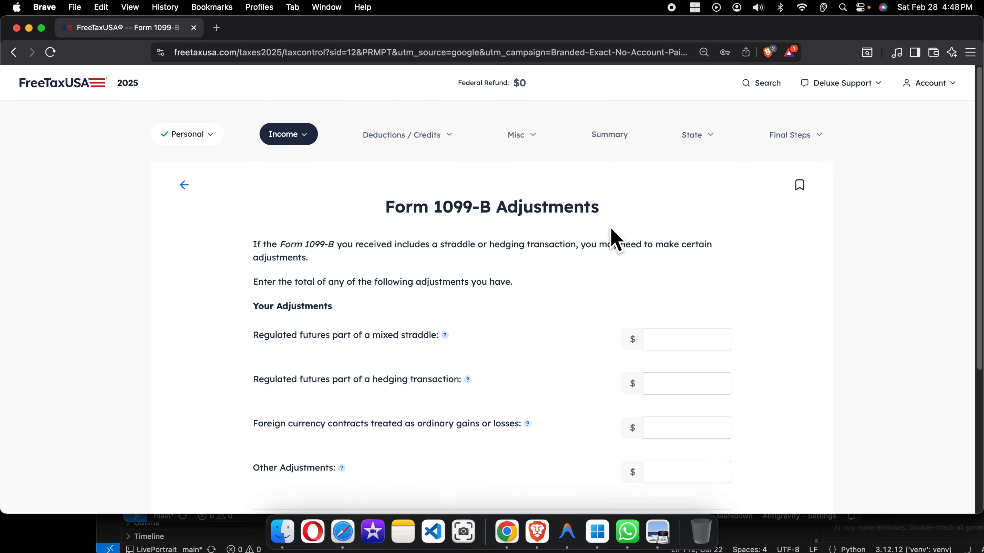
pyautogui.scroll(-5, 613, 238)
pyautogui.scroll(2, 611, 233)
pyautogui.scroll(-1, 610, 235)
pyautogui.scroll(4, 581, 213)
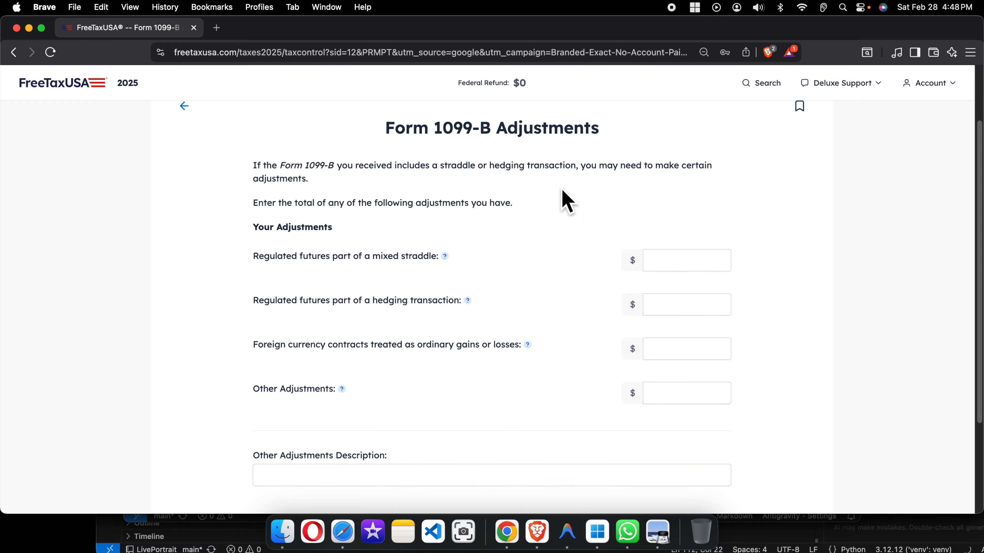
pyautogui.scroll(-4, 587, 309)
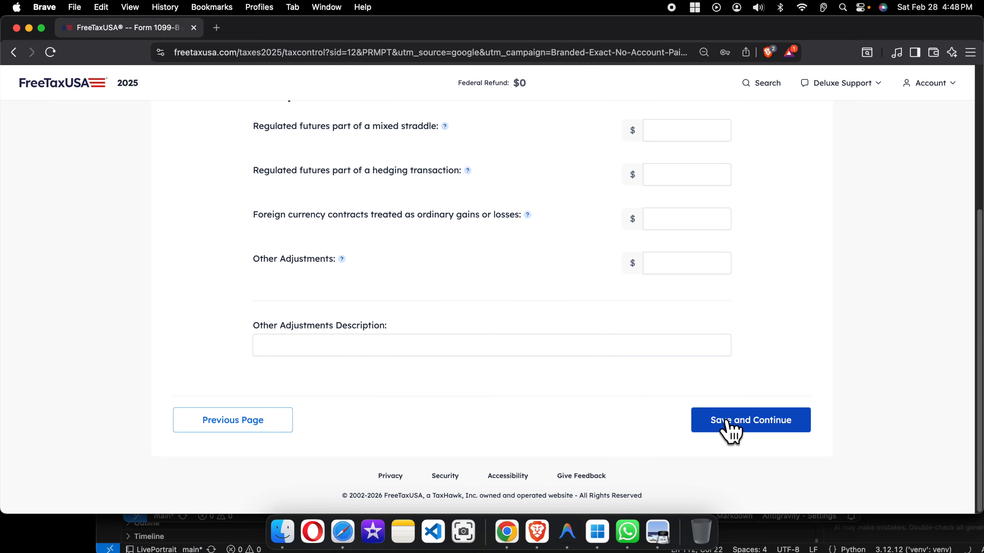
pyautogui.click(736, 423)
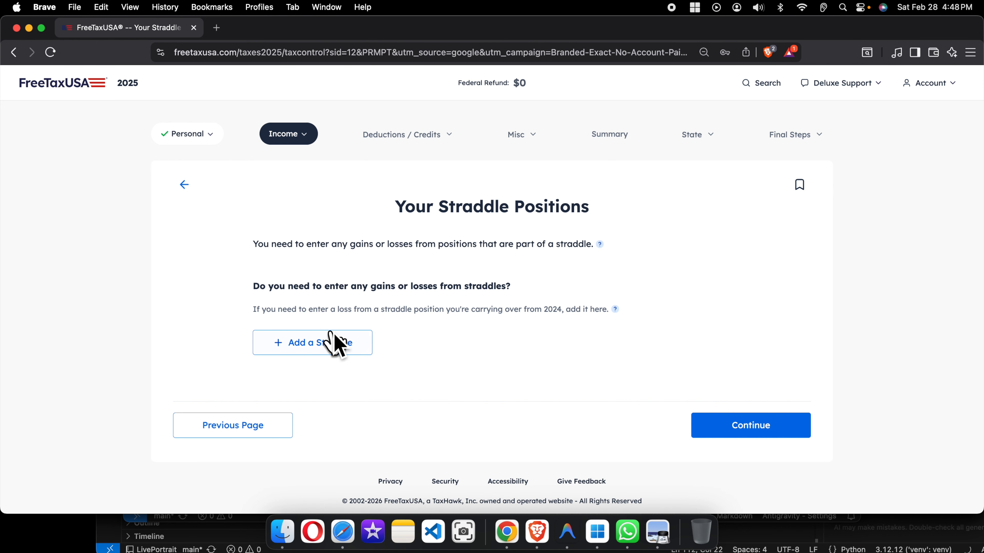
# Continue past the straddle positions and unrecognized gains without adding any.
pyautogui.click(751, 426)
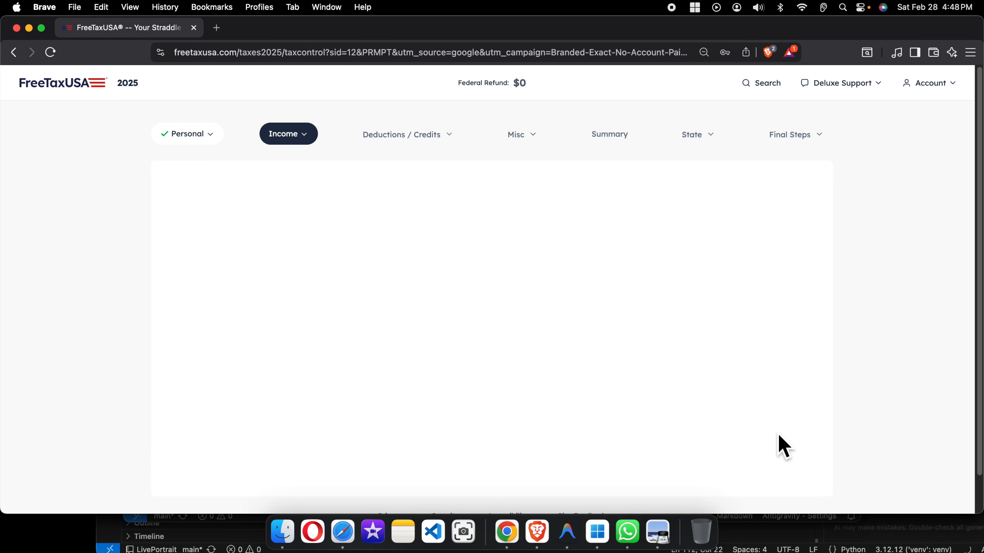
pyautogui.click(757, 419)
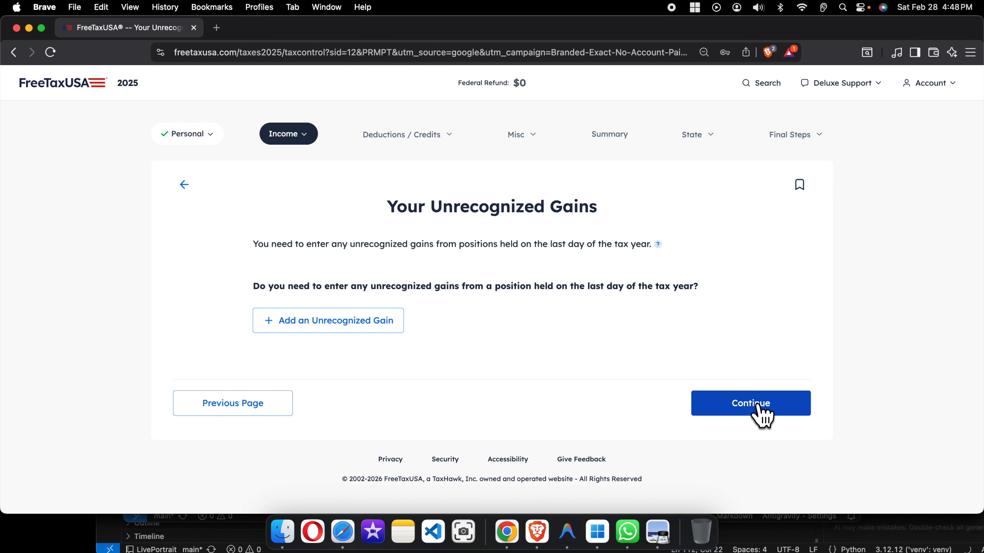
# Find Contracts and Straddles under Uncommon Income on the income overview and check its amount.
pyautogui.scroll(-10, 472, 355)
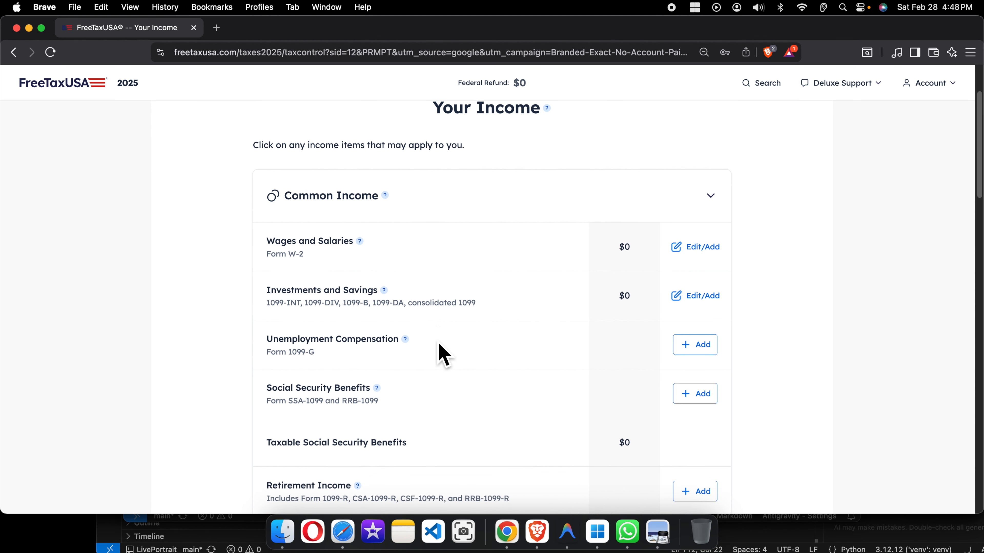
pyautogui.scroll(-15, 444, 355)
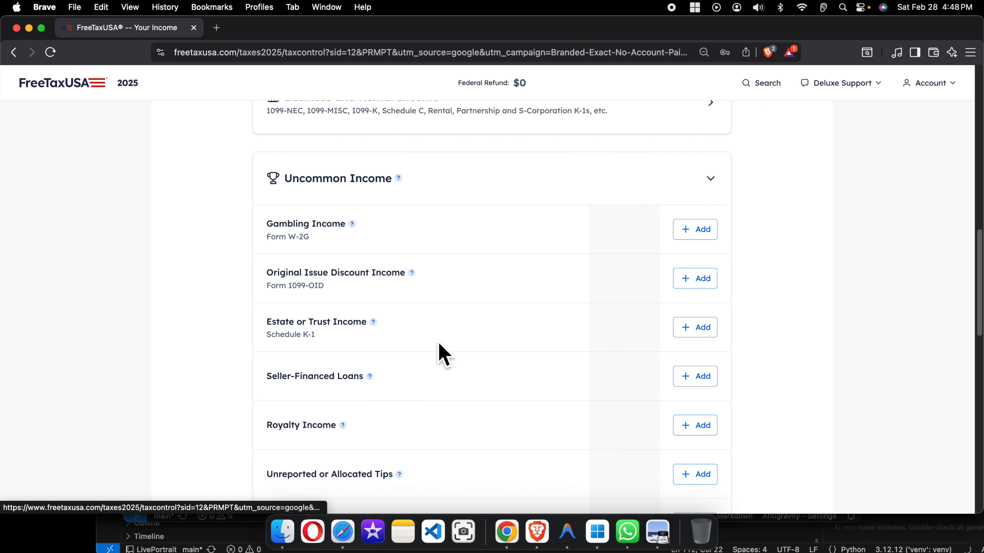
pyautogui.scroll(-15, 441, 353)
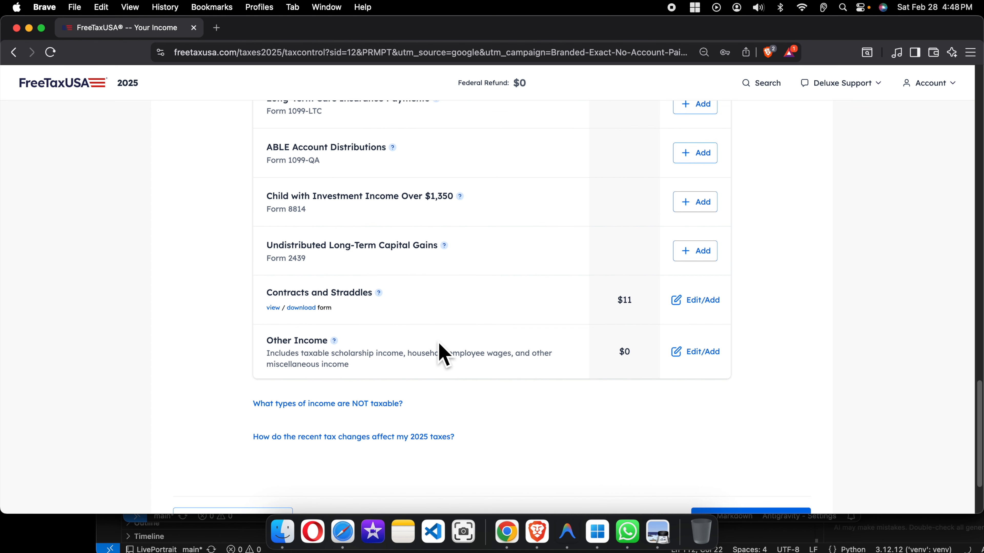
pyautogui.moveTo(267, 286); pyautogui.dragTo(374, 290)
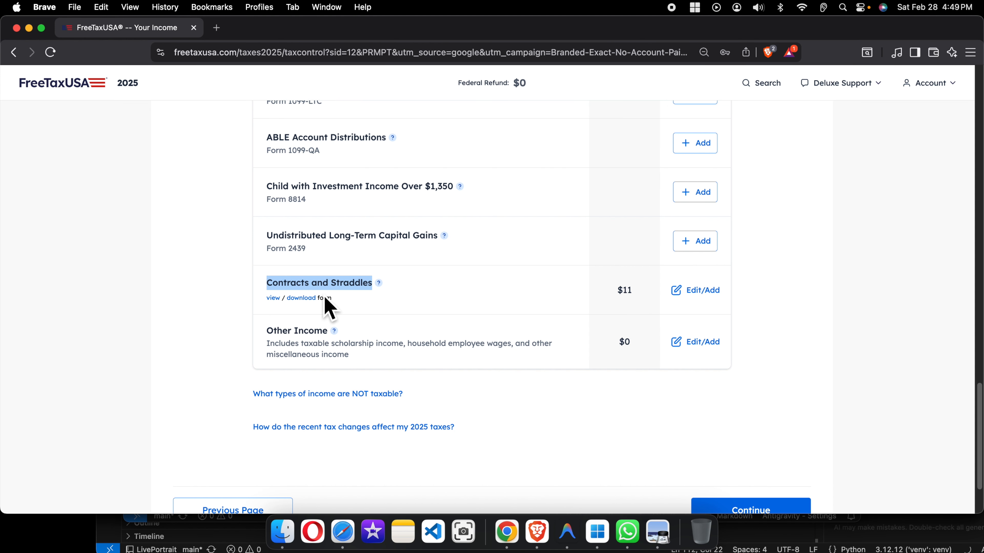
pyautogui.doubleClick(632, 292)
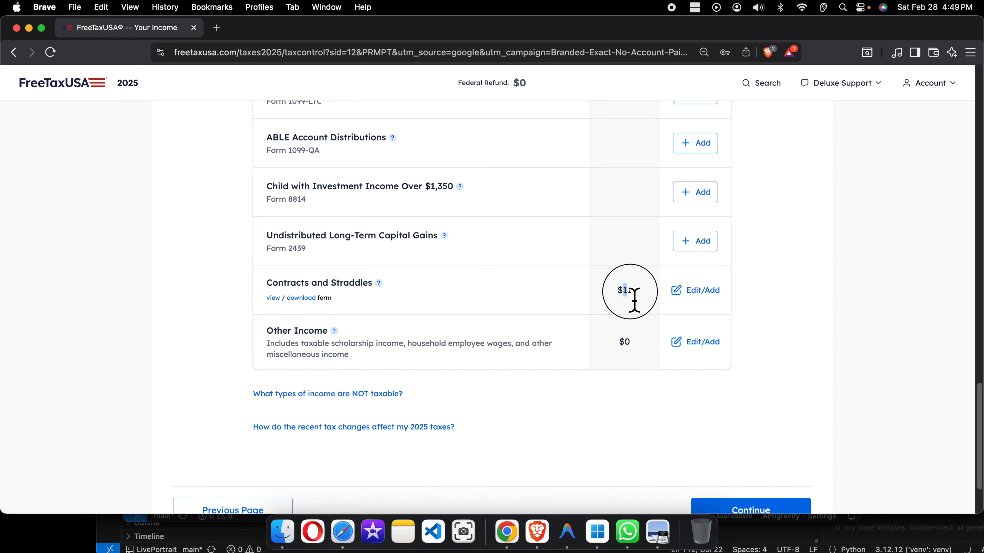
# Open the Form 6781 preview for Contracts and Straddles and examine Parts I to III of the form.
pyautogui.click(273, 299)
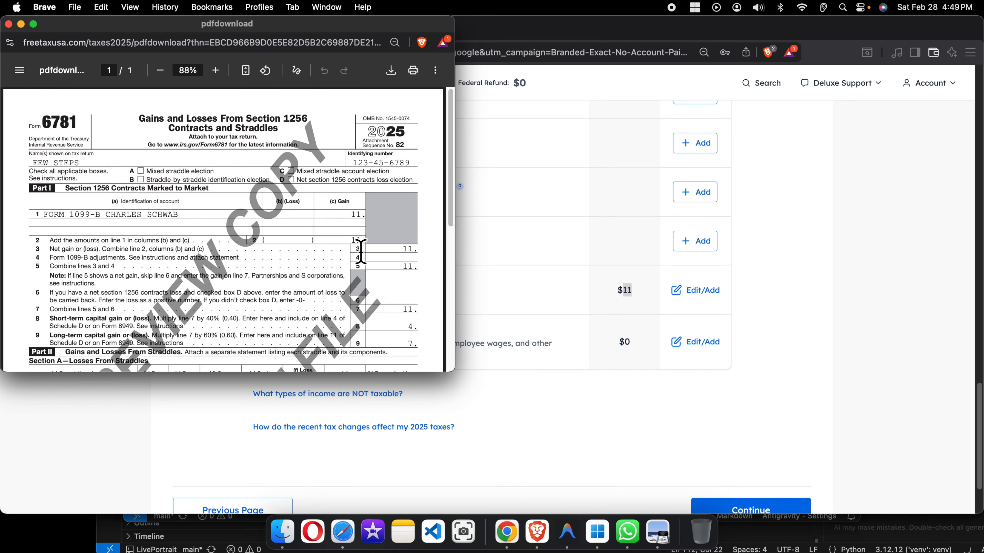
pyautogui.scroll(-5, 402, 300)
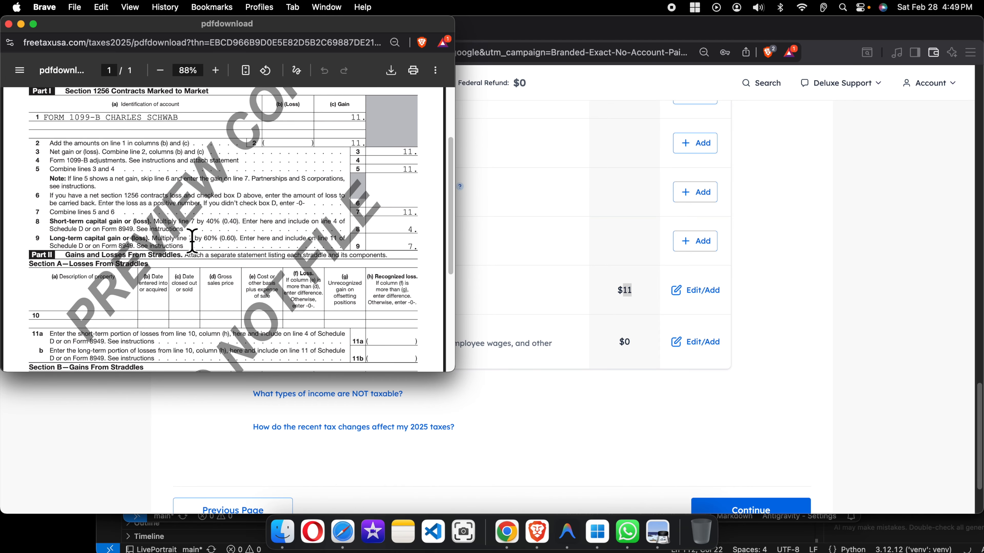
pyautogui.scroll(-10, 402, 265)
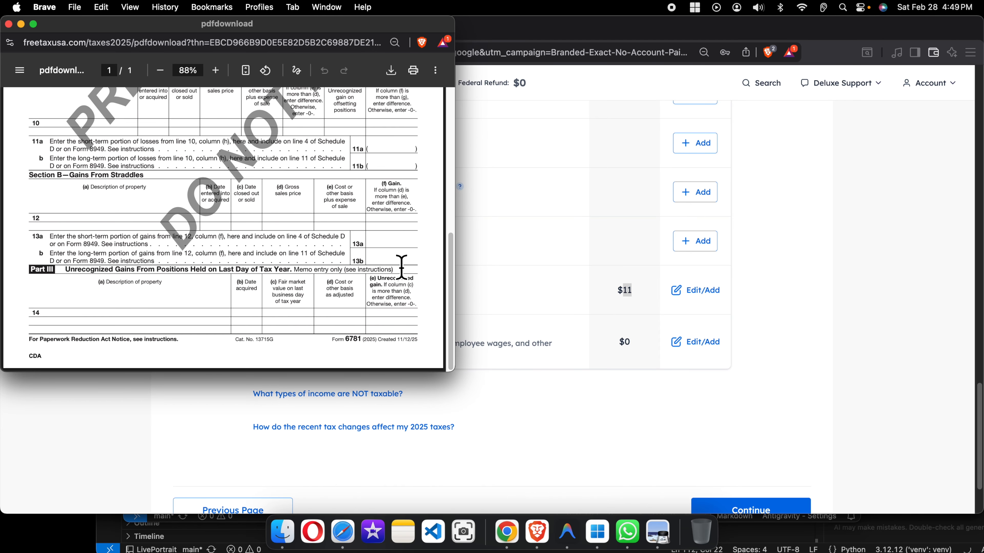
pyautogui.scroll(15, 405, 274)
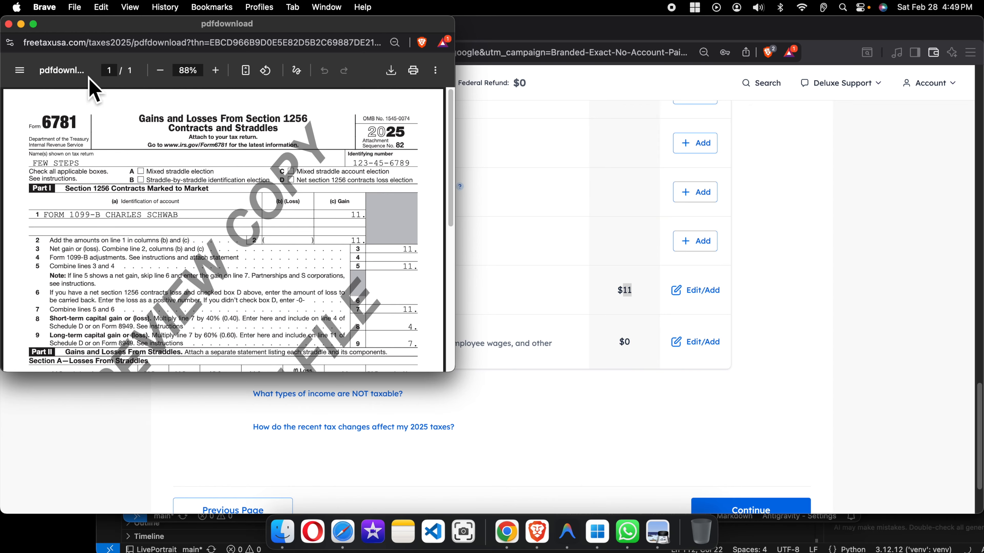